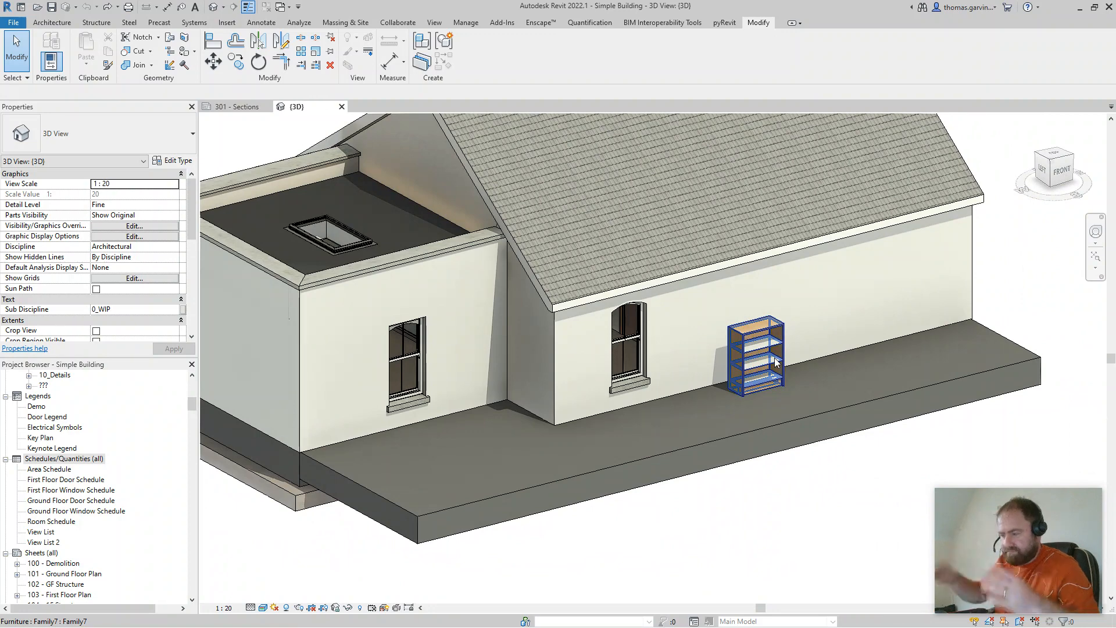
Step: Create a new shared parameter file named TestFile.txt in the Shared Perameters folder
middle_click_drag(811, 405, 714, 413)
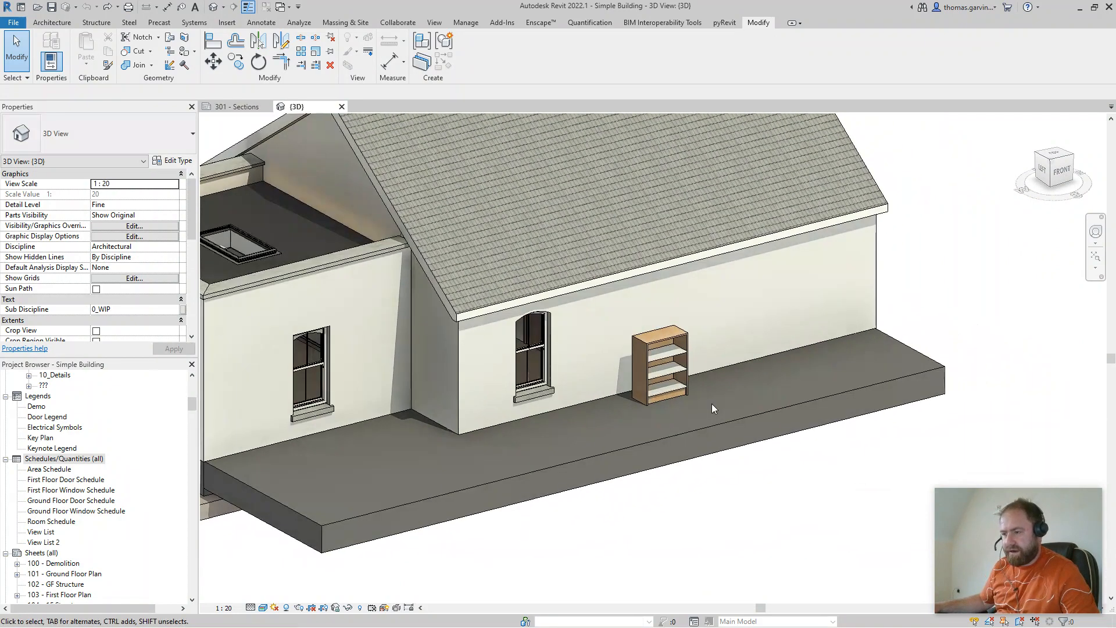
scroll(611, 361, "down", 1)
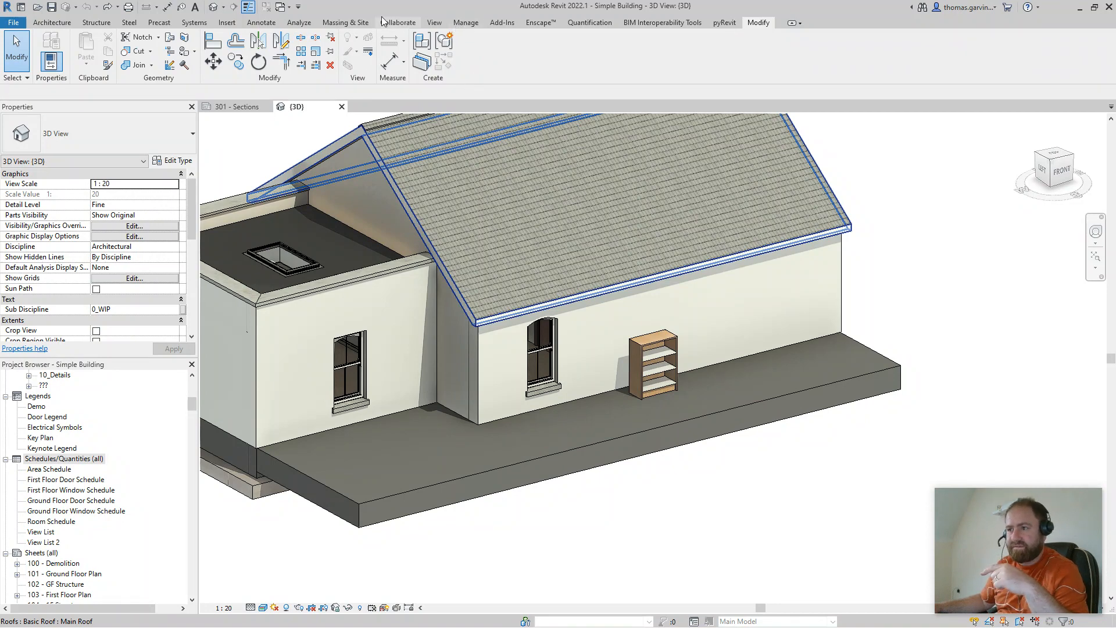
left_click(458, 24)
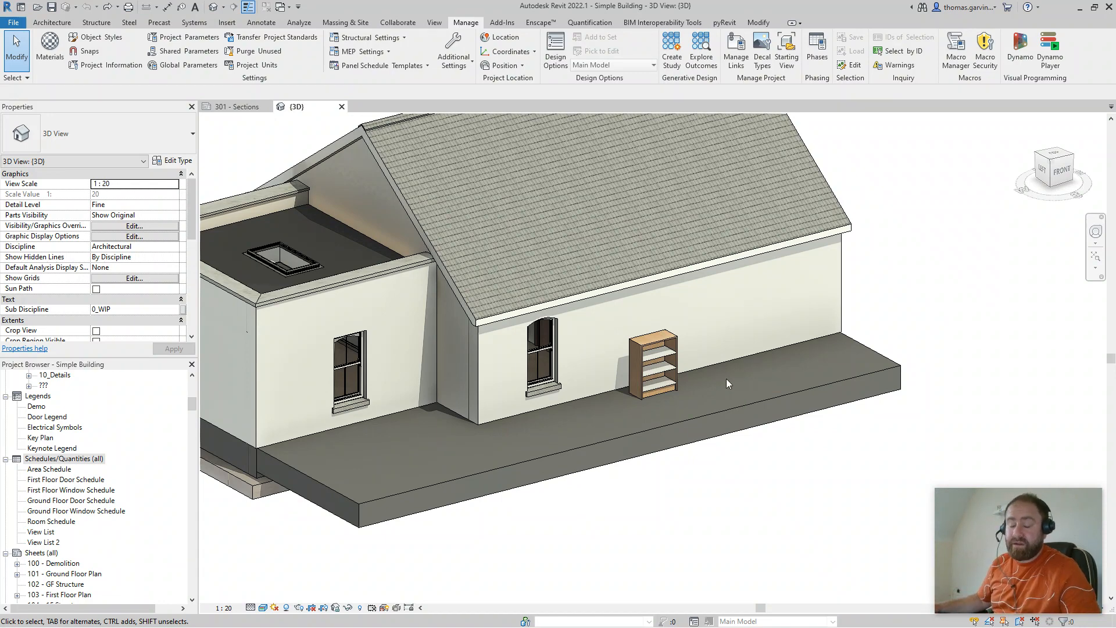
middle_click_drag(400, 216, 486, 323)
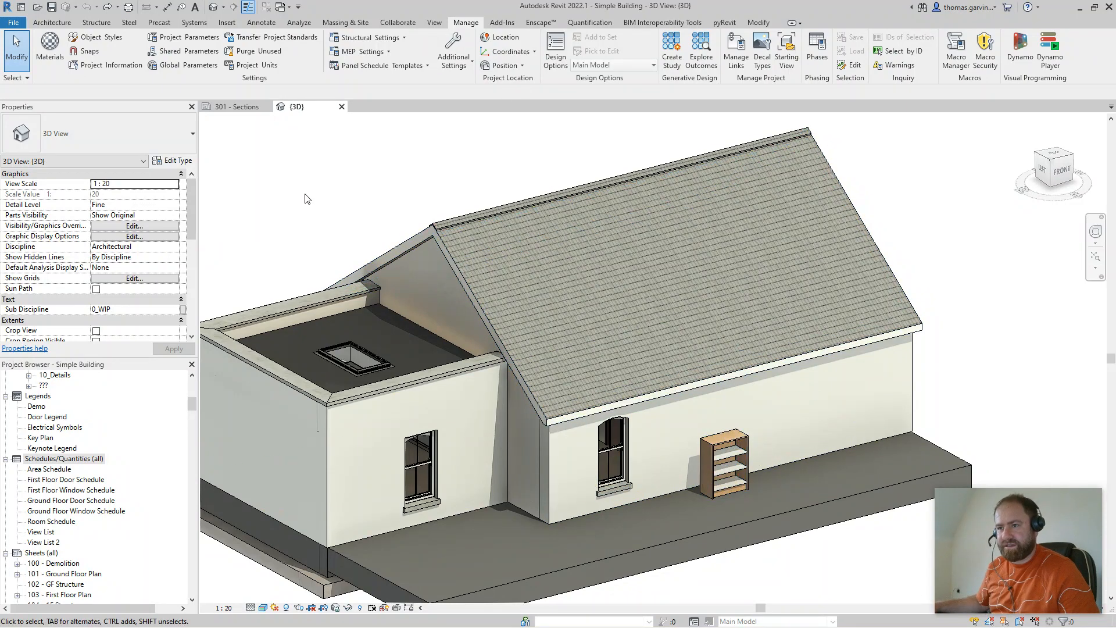
left_click(184, 52)
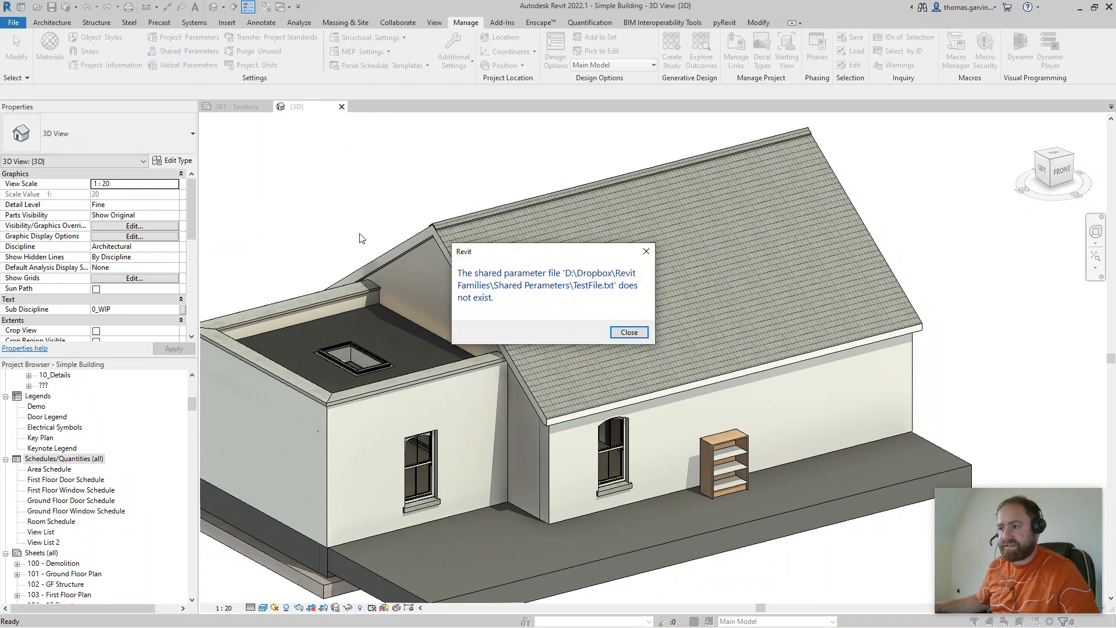
left_click(636, 335)
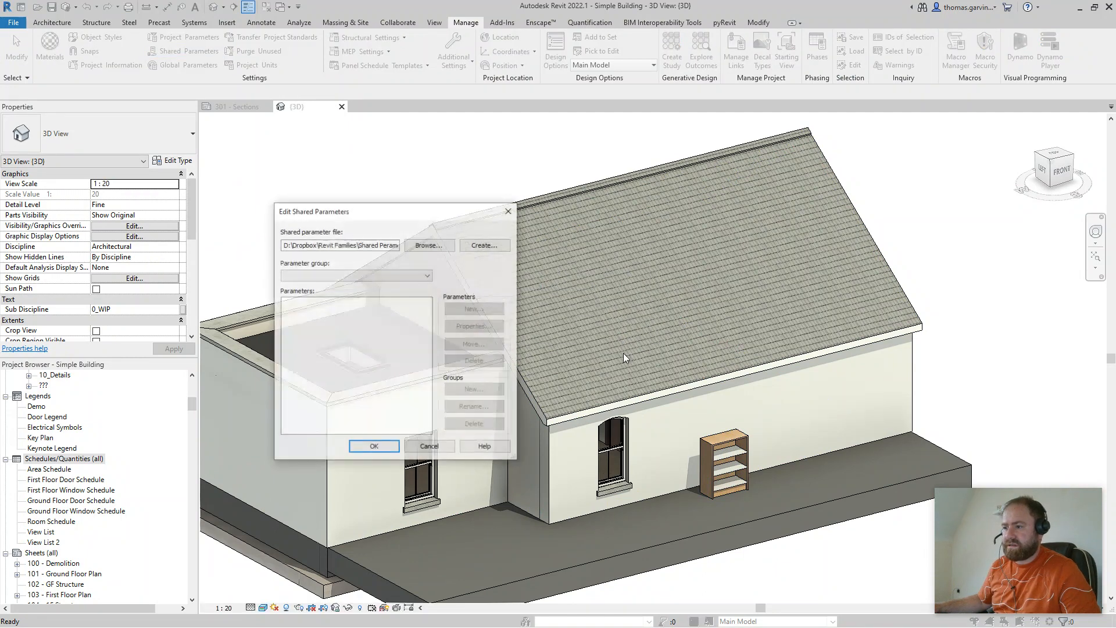
left_click(485, 245)
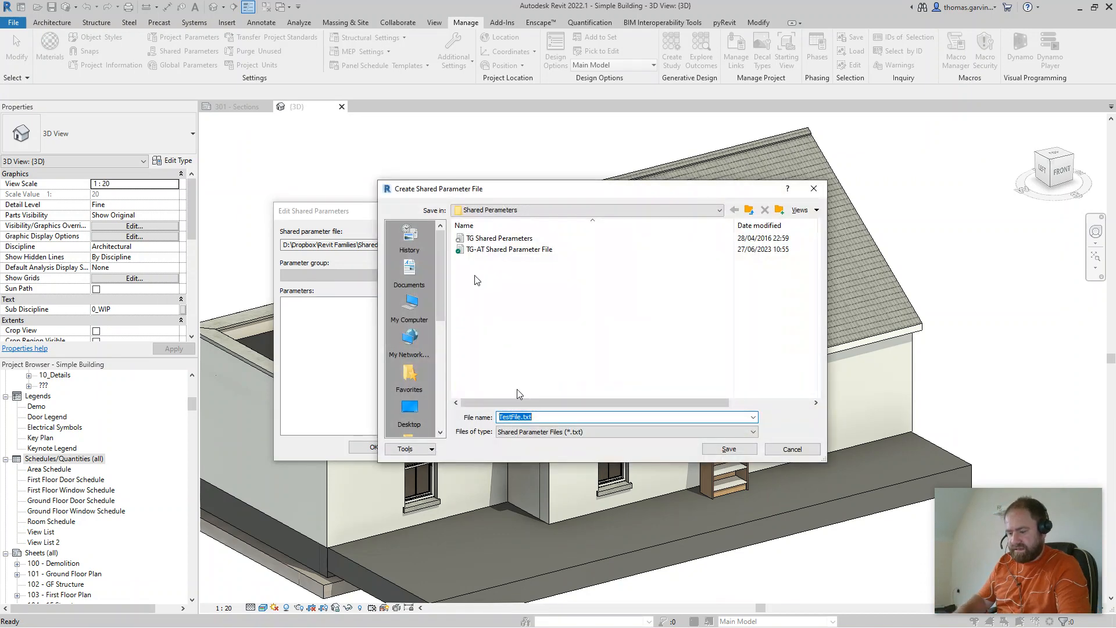
left_click(730, 449)
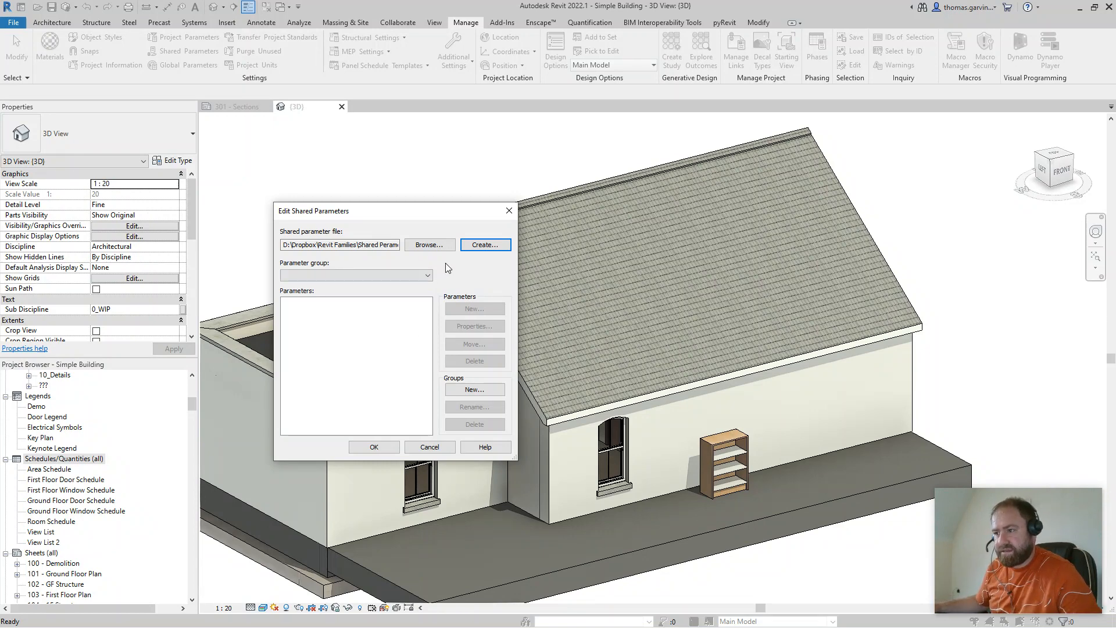
Step: Add a parameter group named Furniture to the shared parameter file
left_click(472, 390)
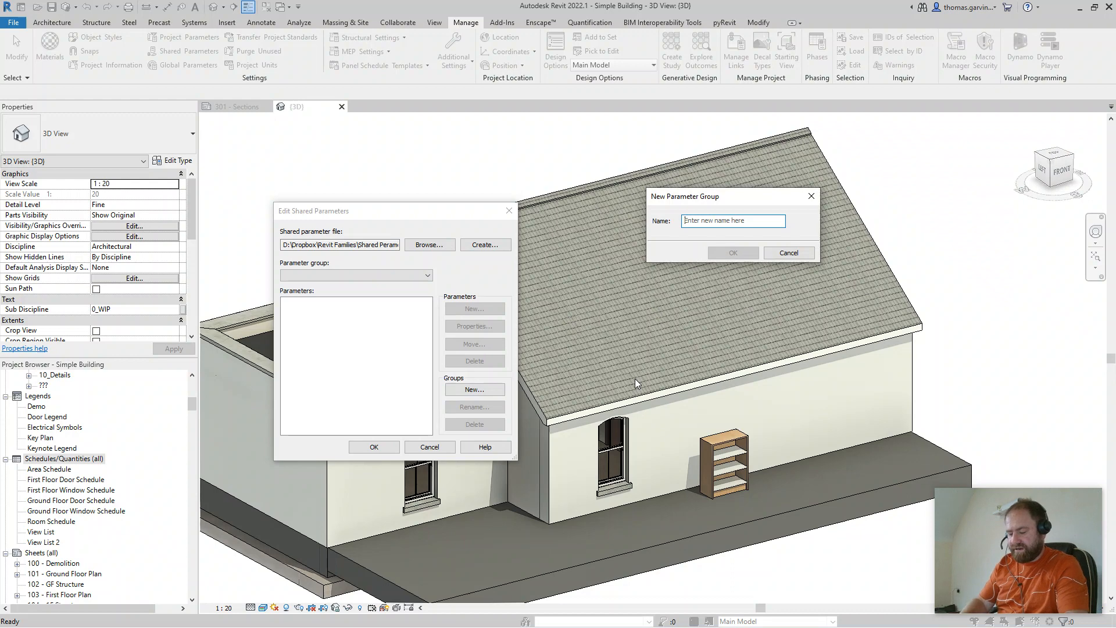
type("Furniture")
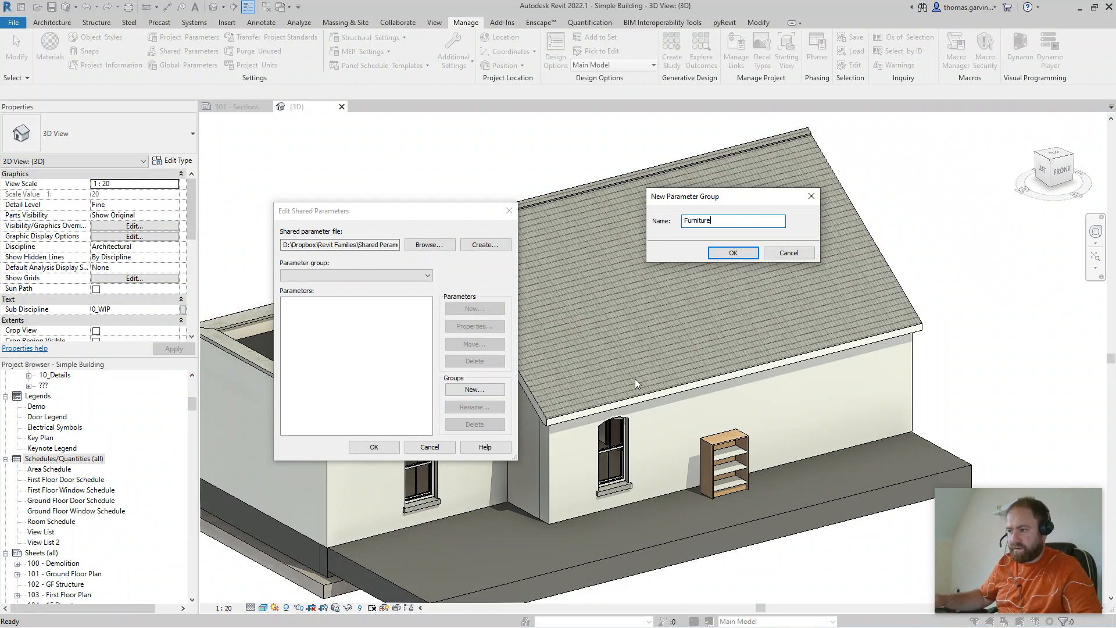
left_click(733, 252)
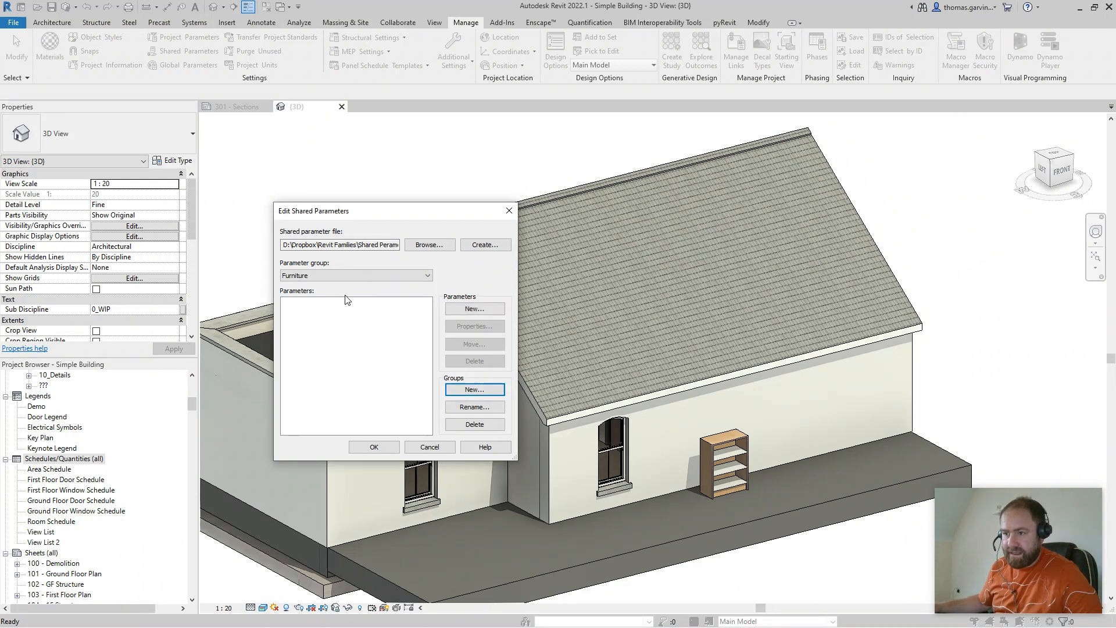
left_click(314, 277)
left_click(314, 276)
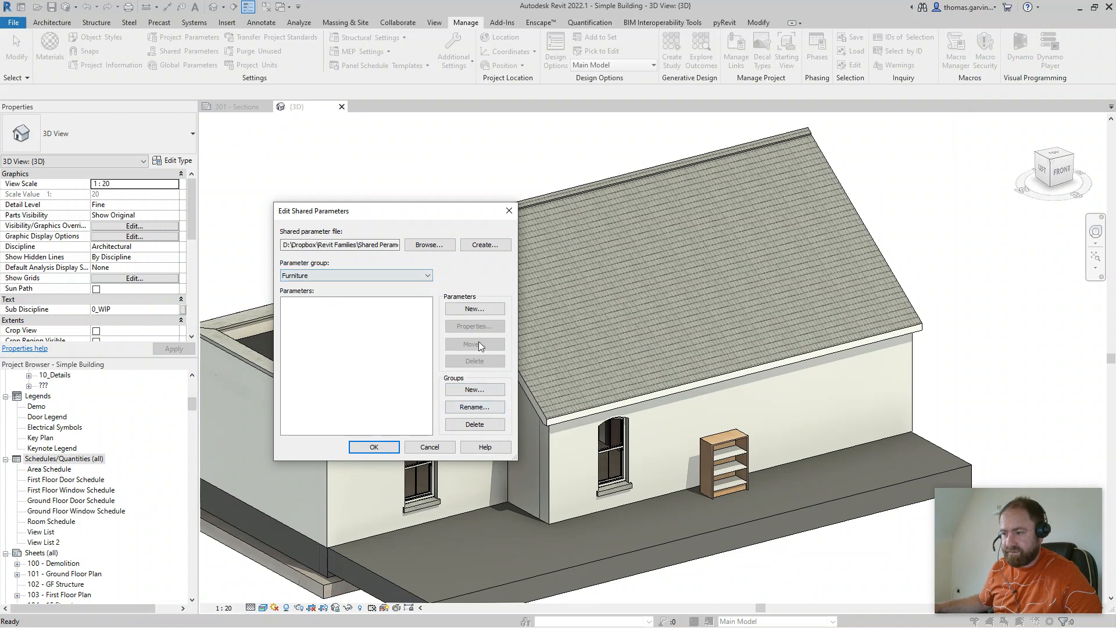
Step: Create a shared parameter named Test Text of type Text in the Furniture group and accept the shared parameter edits
left_click(472, 310)
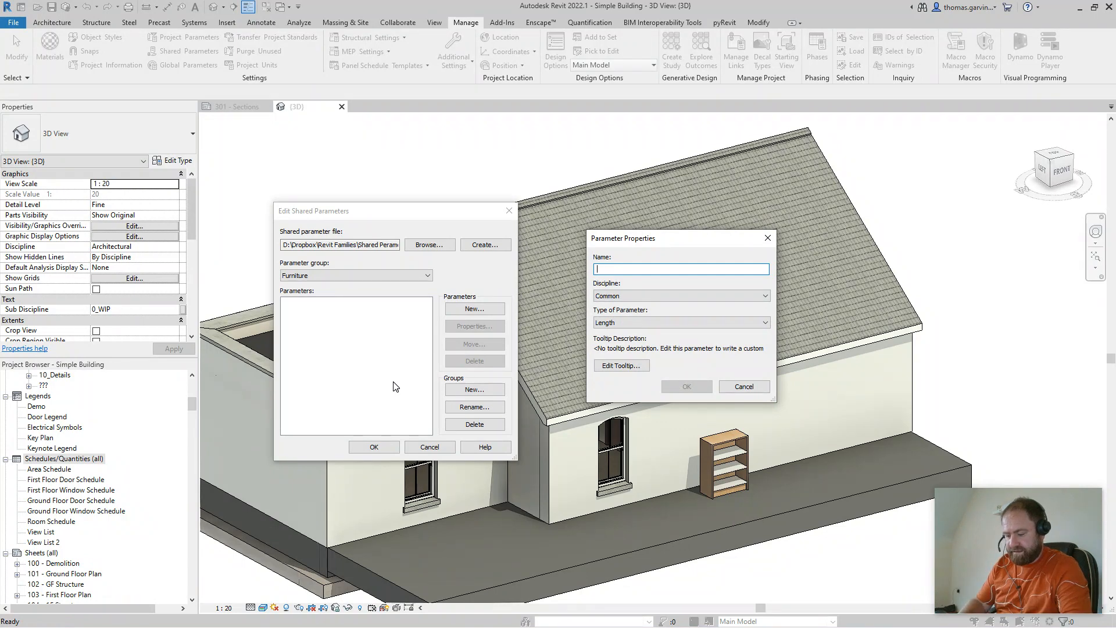
type("Test Text")
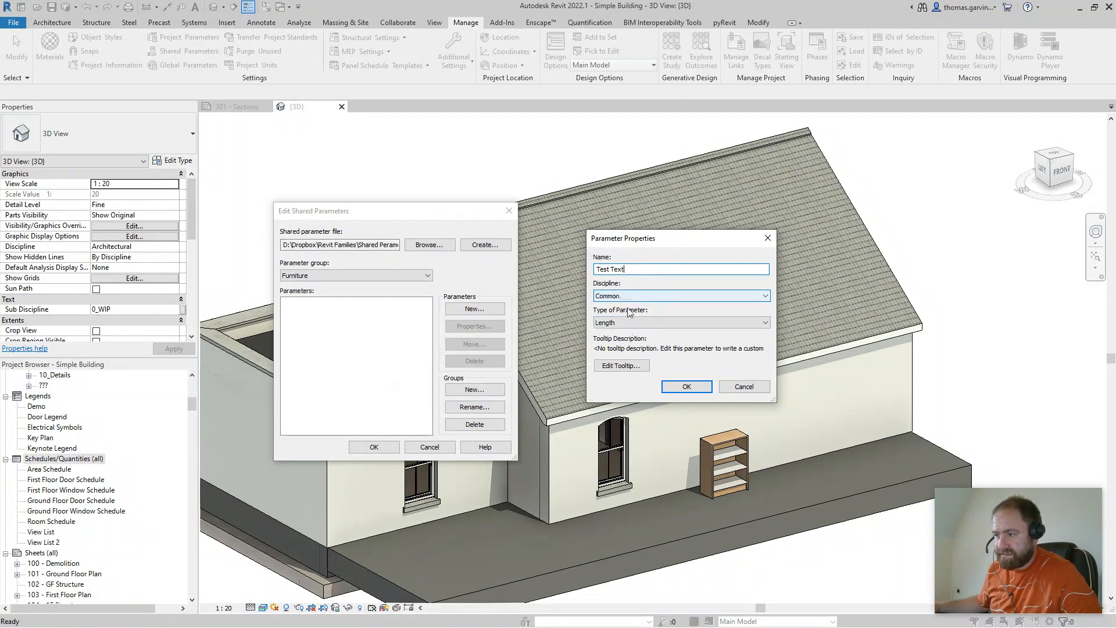
left_click(633, 322)
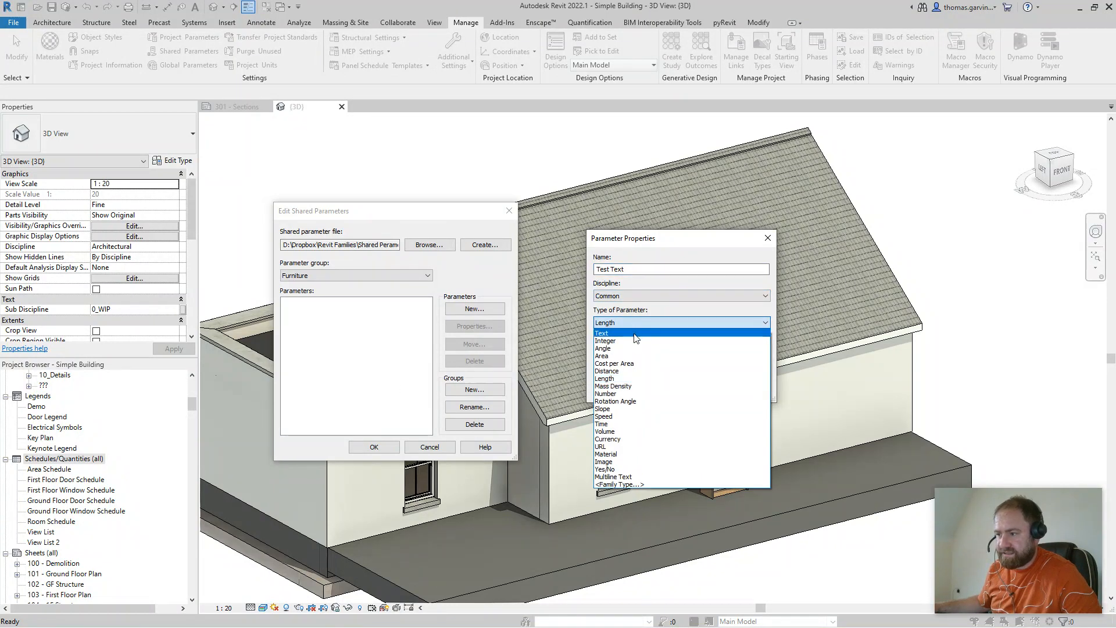
left_click(634, 334)
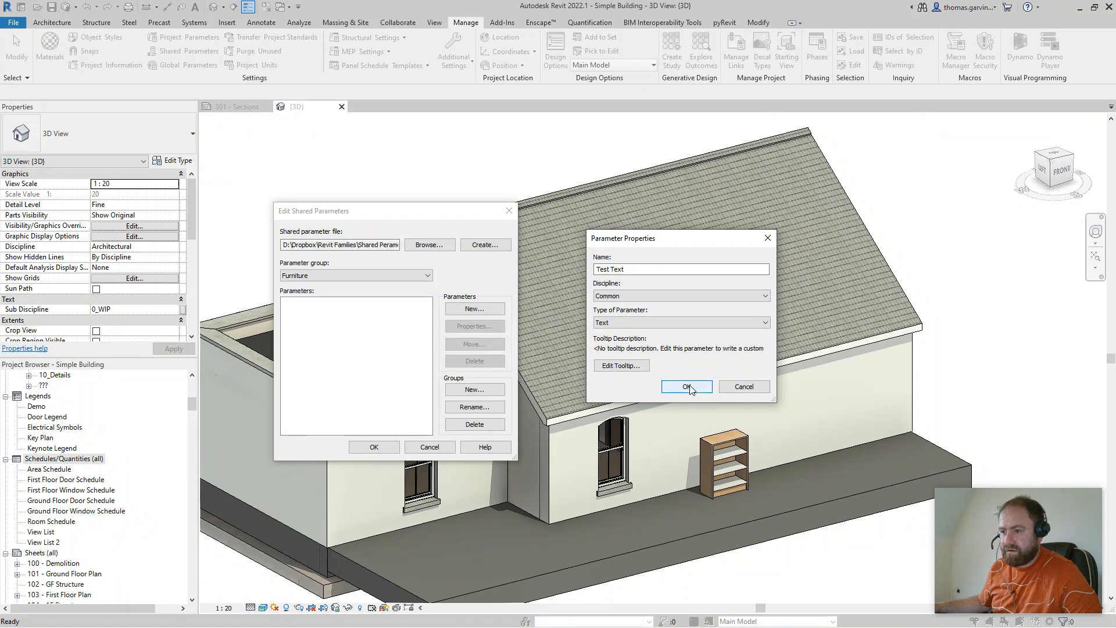
left_click(687, 386)
left_click(372, 447)
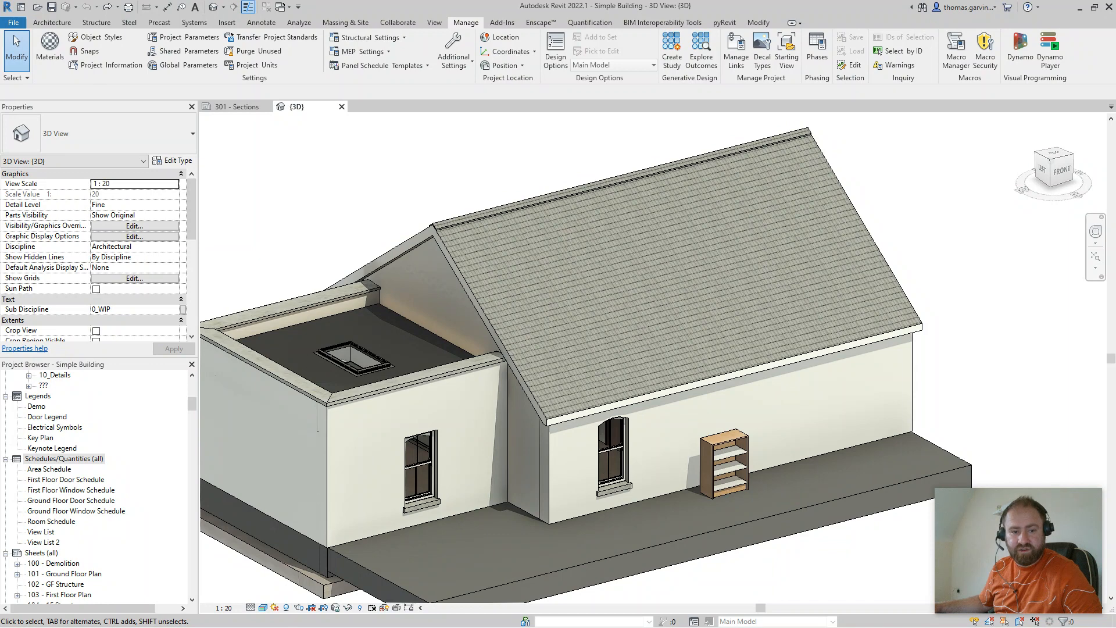
Step: Switch to Notepad to examine the group and parameter entries in TestFile, and close the file
key("alt+Tab")
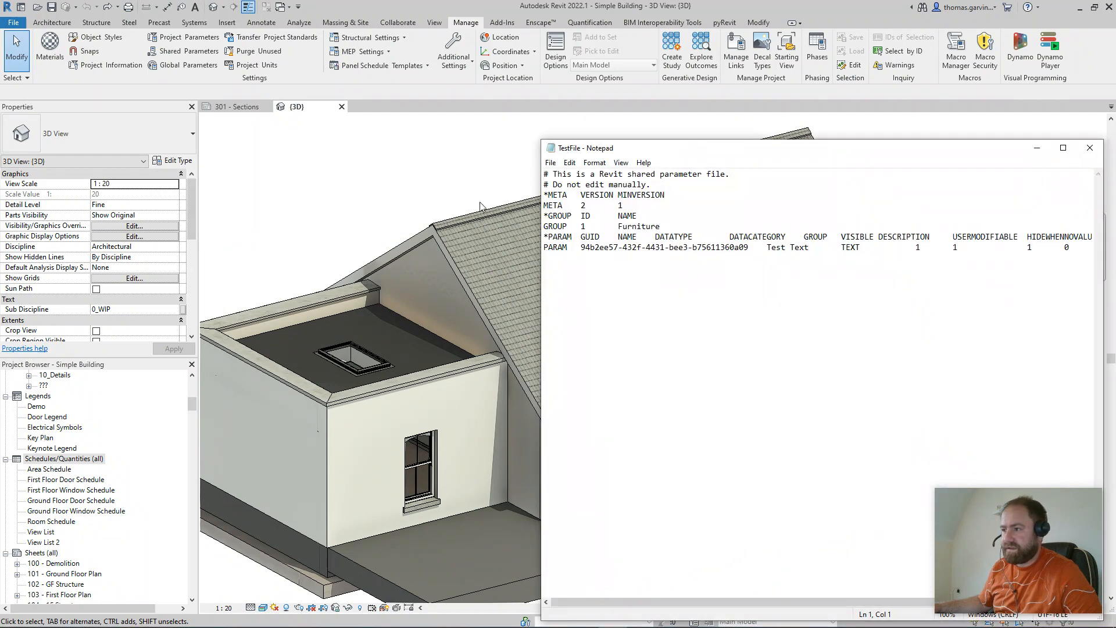
left_click_drag(696, 149, 510, 138)
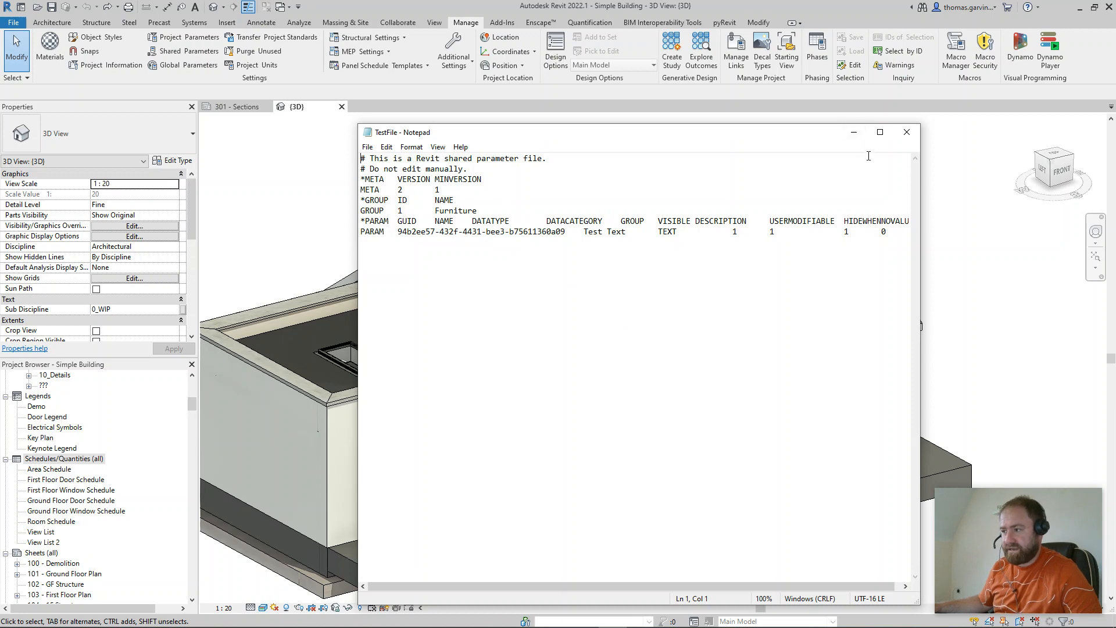
left_click(907, 133)
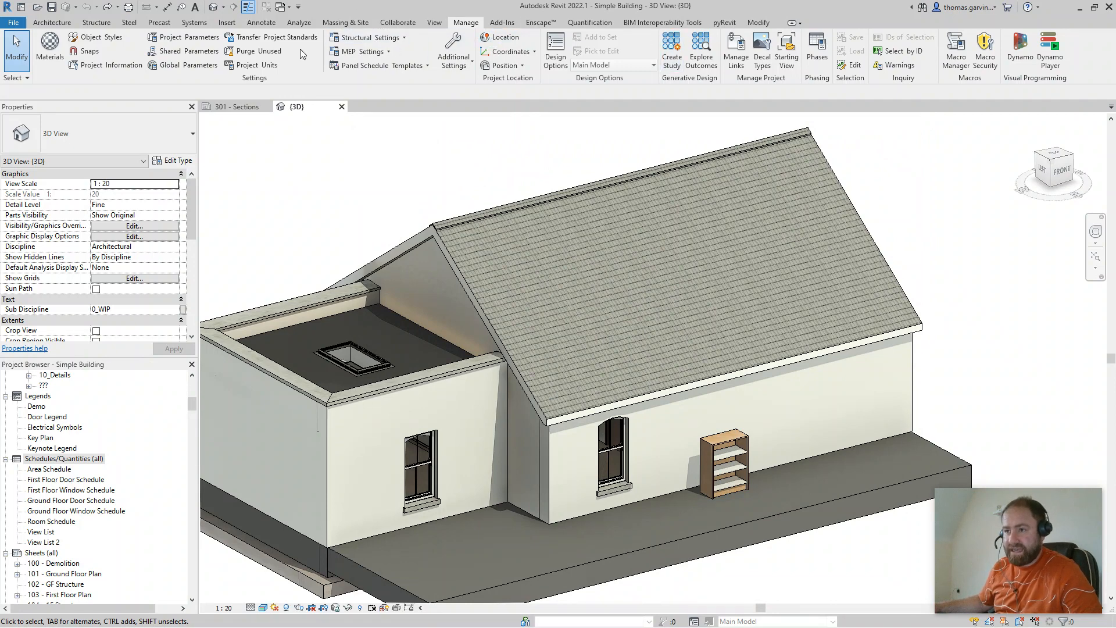
Step: Begin adding a project parameter and assign it to the Furniture category
left_click(174, 39)
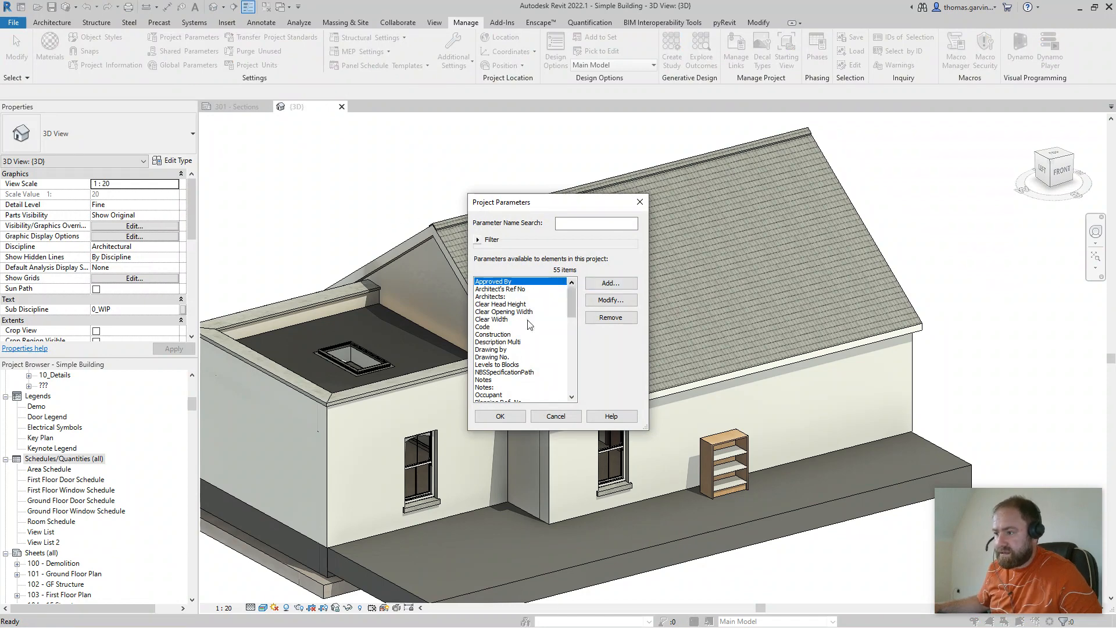
left_click(620, 286)
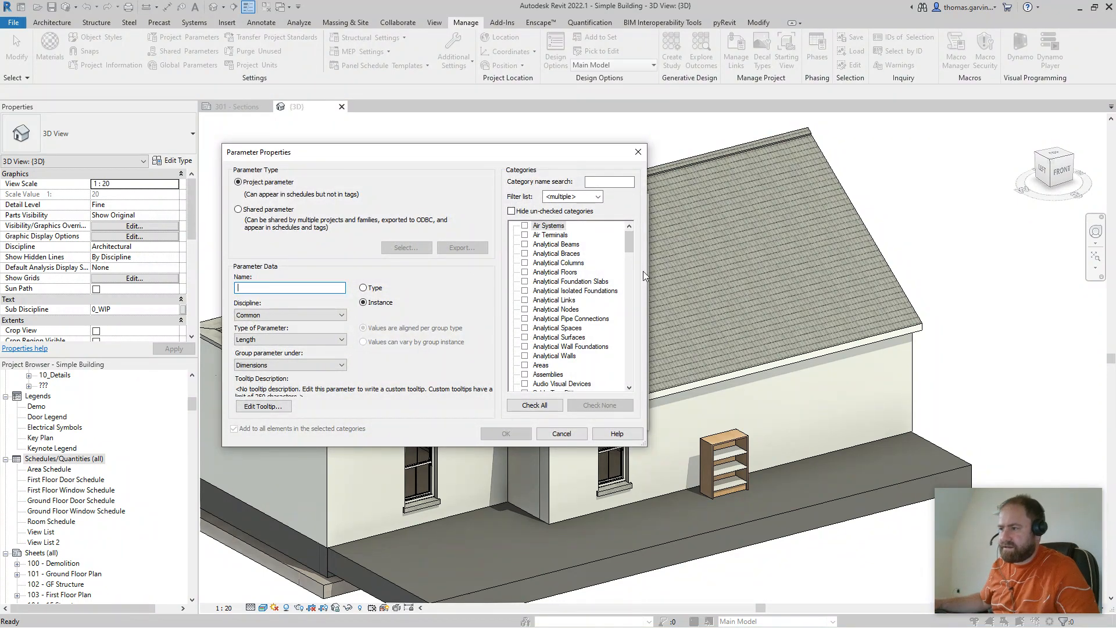
left_click_drag(630, 244, 625, 299)
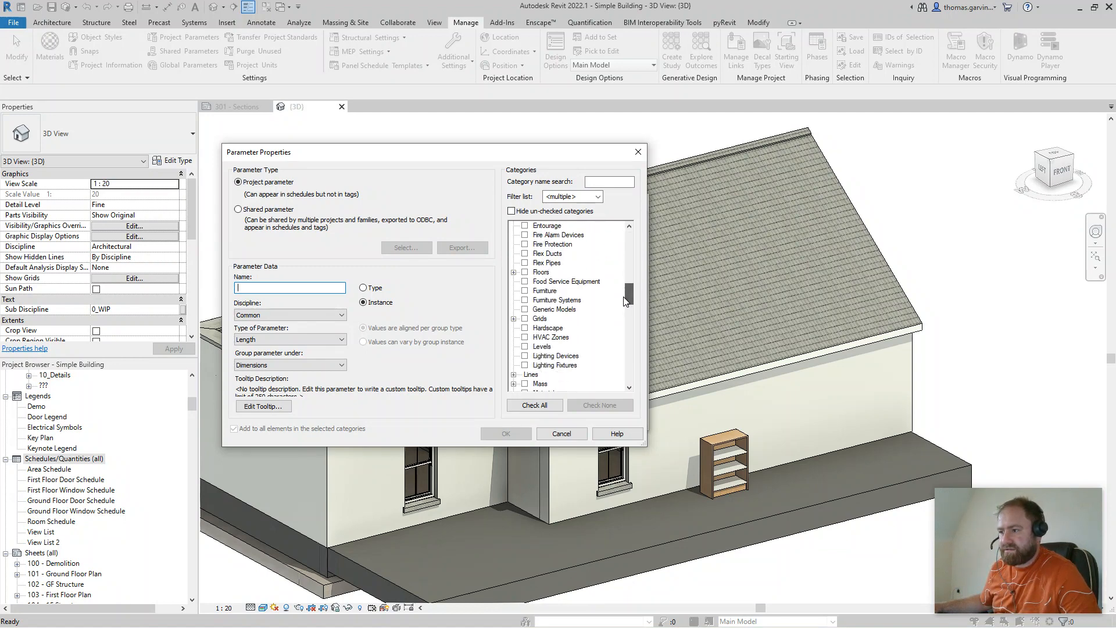
left_click(525, 291)
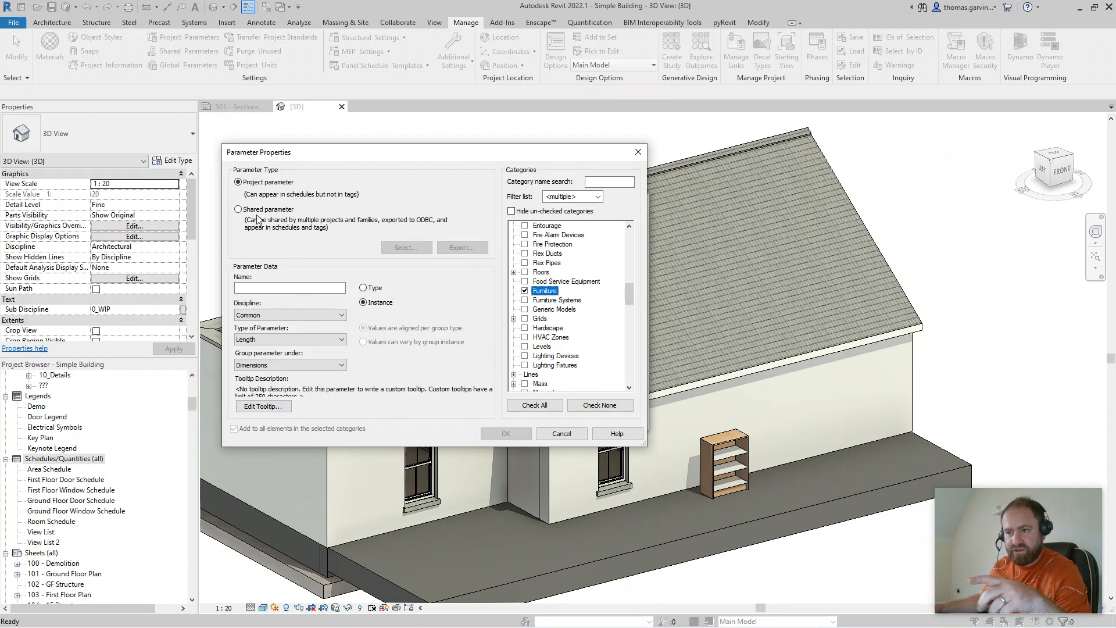
Step: Make the new parameter a shared parameter, using Test Text from the Furniture group
left_click(238, 210)
left_click(405, 247)
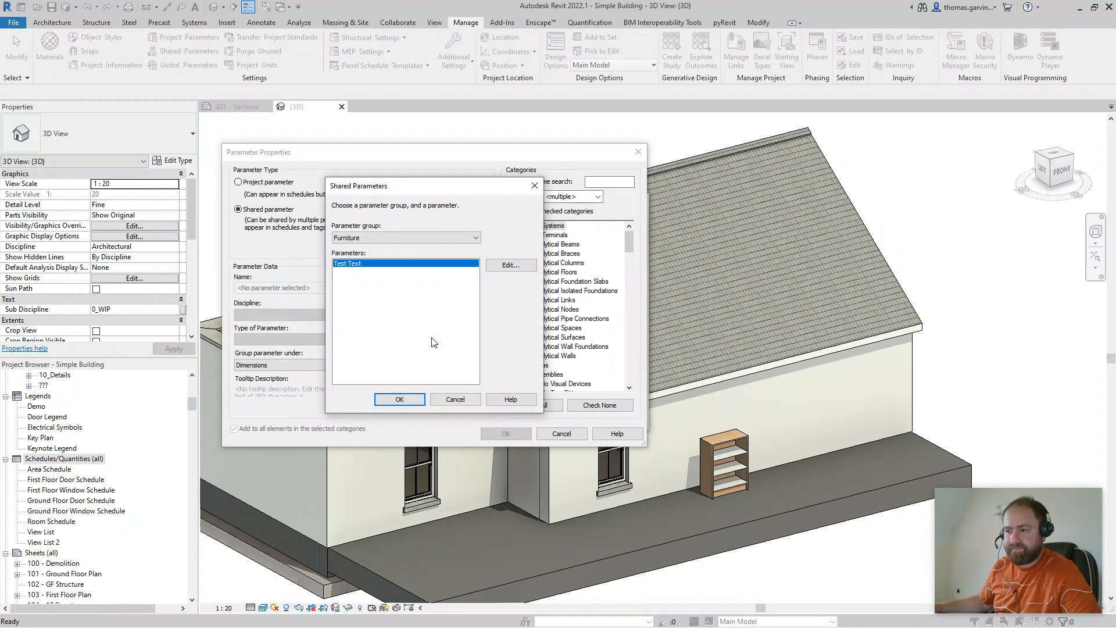
left_click(395, 235)
left_click(395, 236)
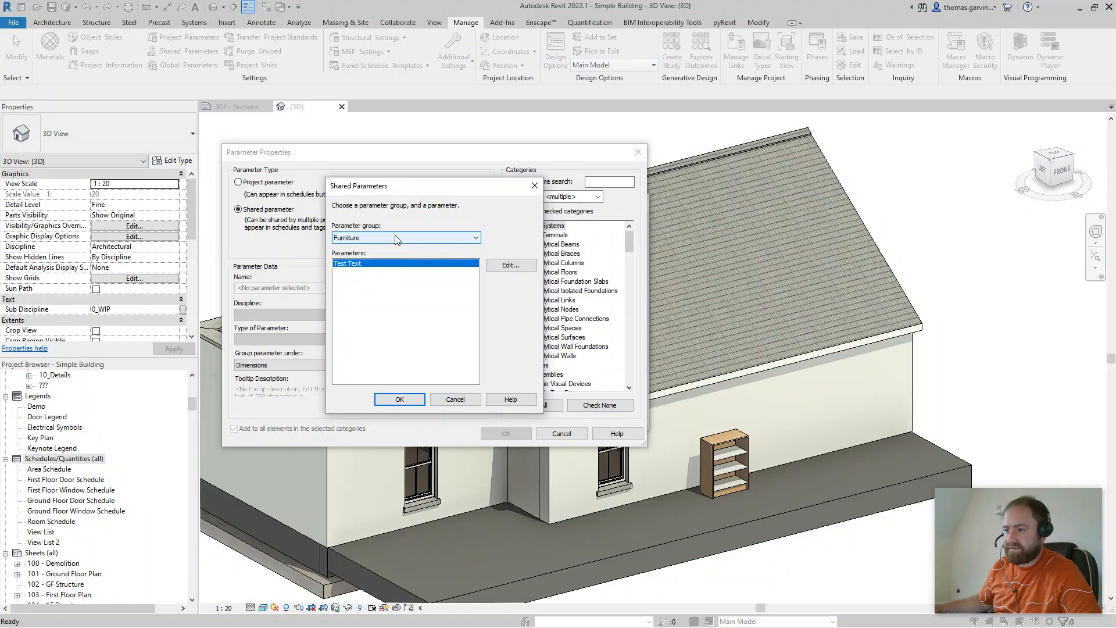
left_click(401, 400)
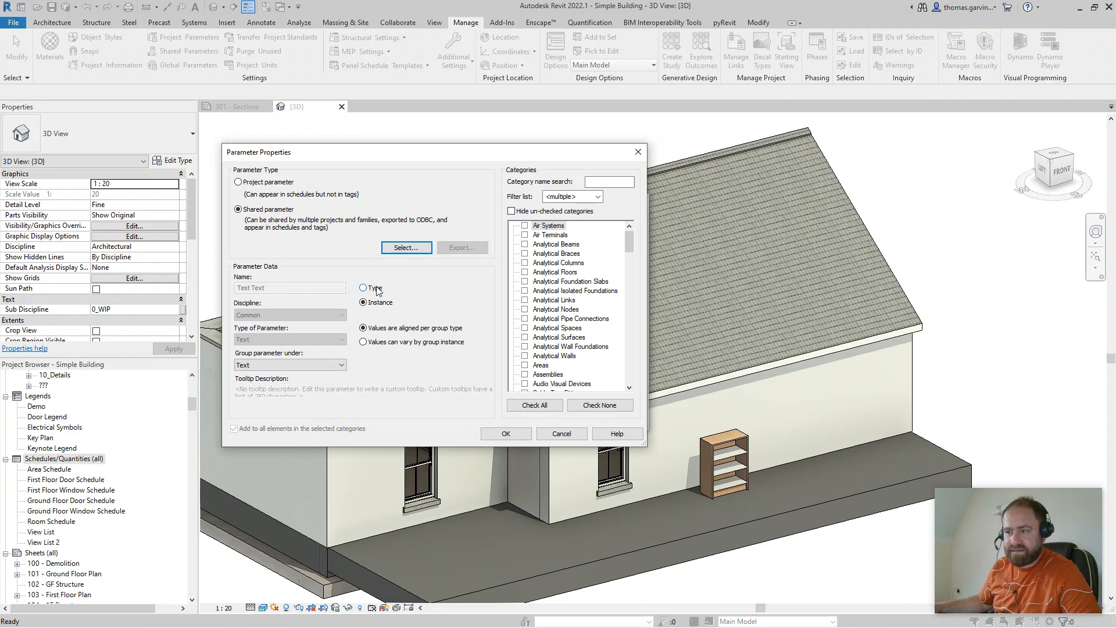
Step: Set Test Text as a type parameter and confirm adding it to the project
left_click(366, 288)
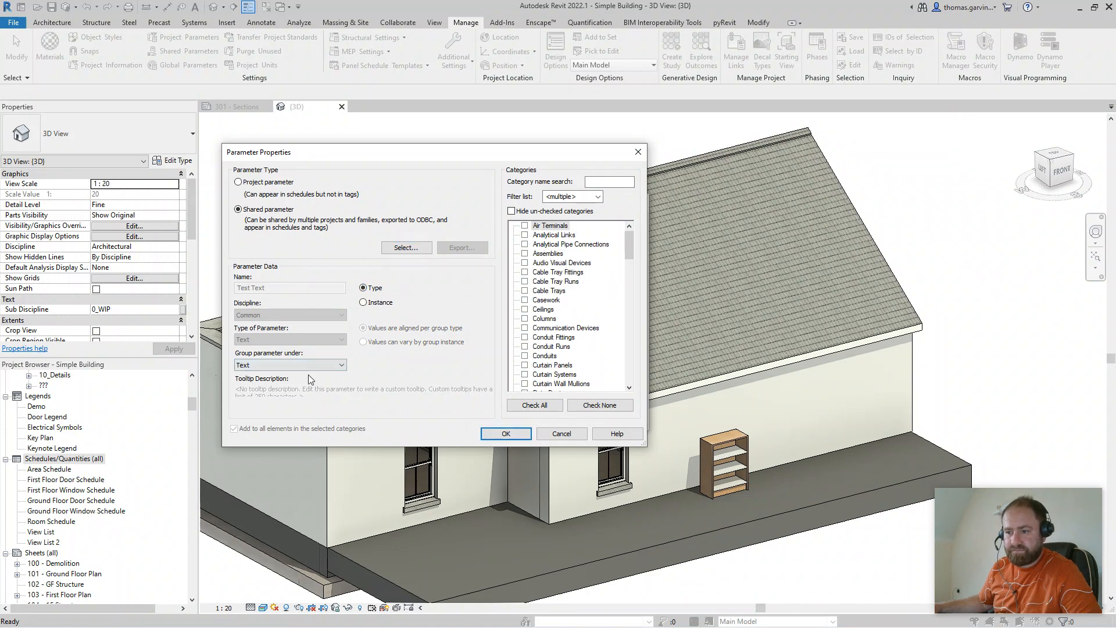
left_click(506, 435)
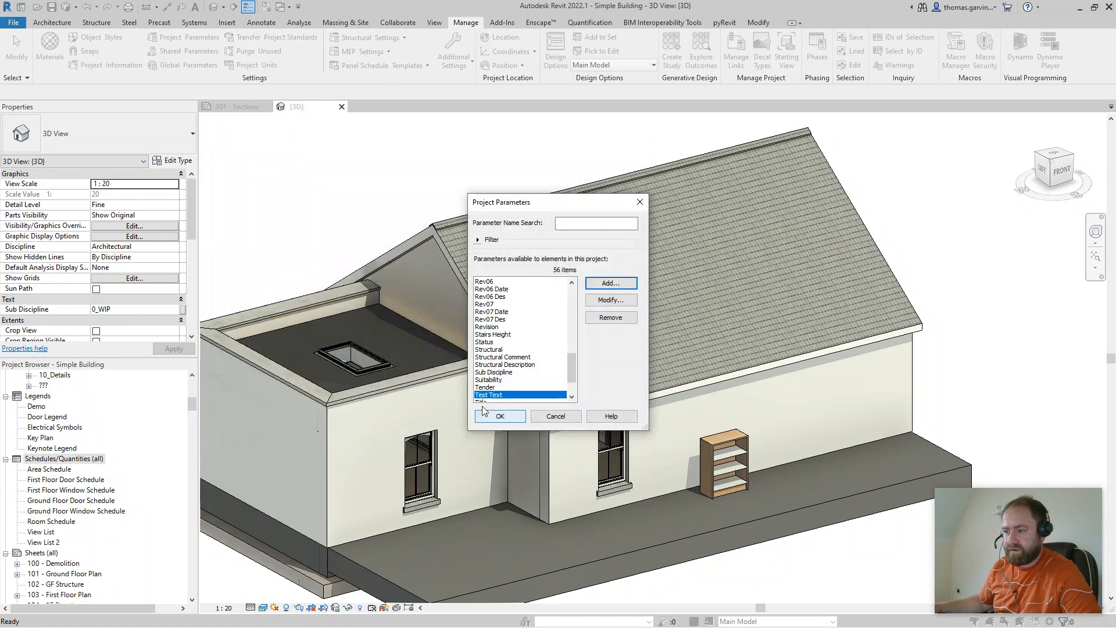
left_click(498, 416)
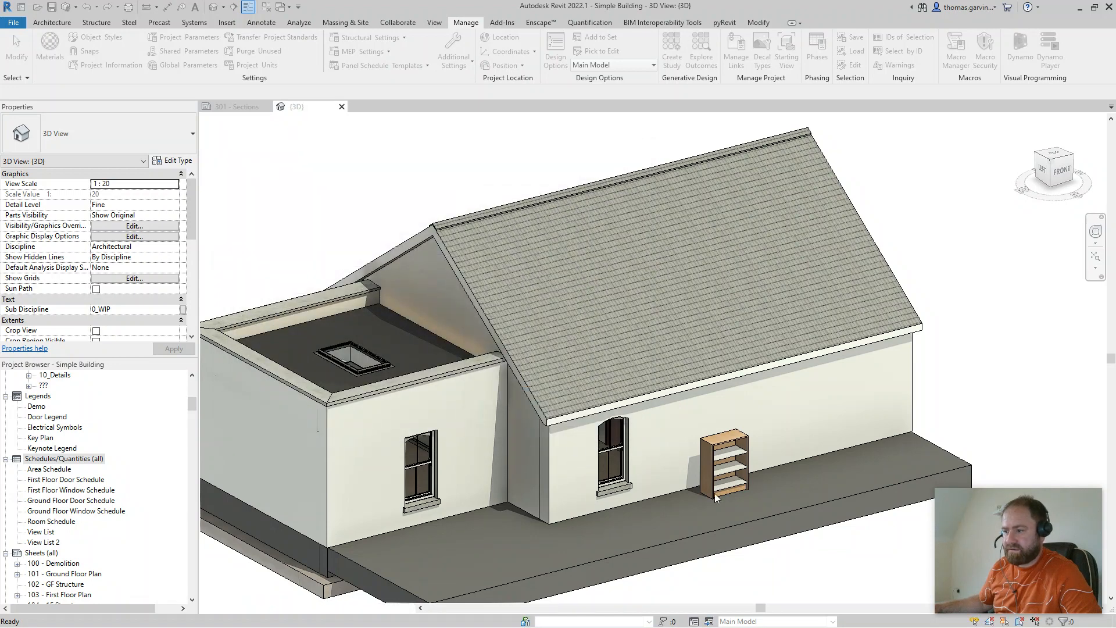
Step: Check the bookcase's type properties for the Test Text parameter under Text
left_click(714, 493)
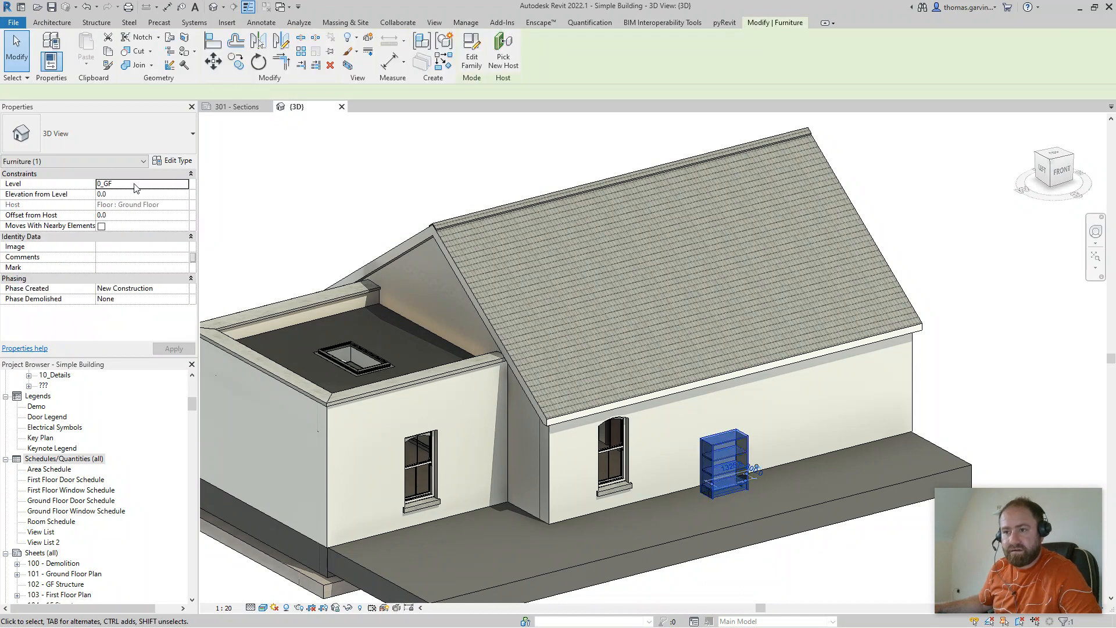
left_click(175, 161)
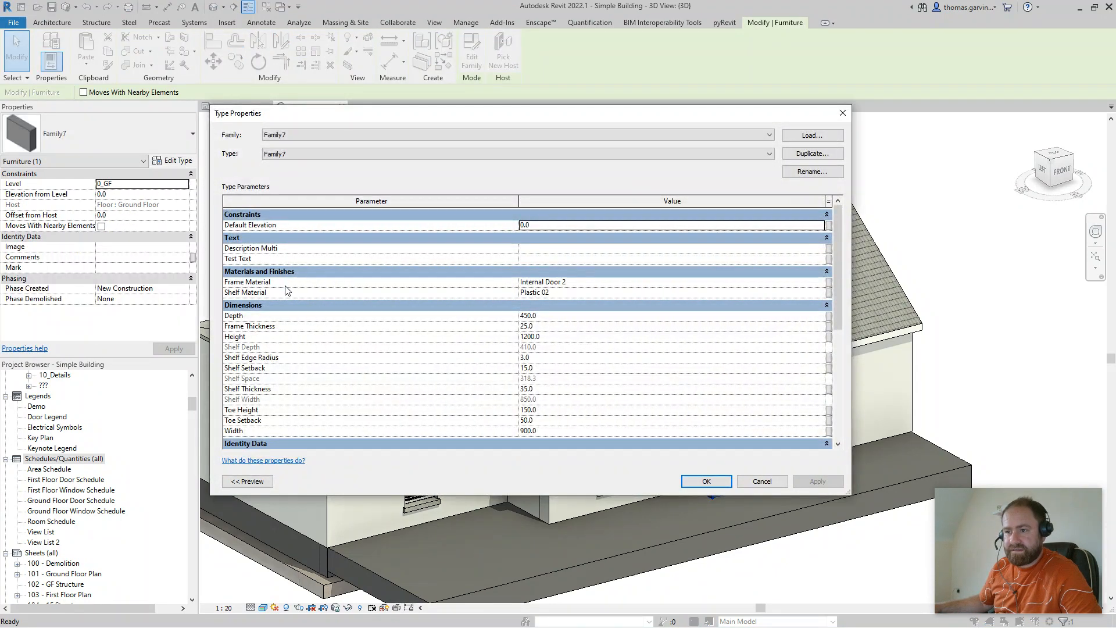
mouse_move(259, 263)
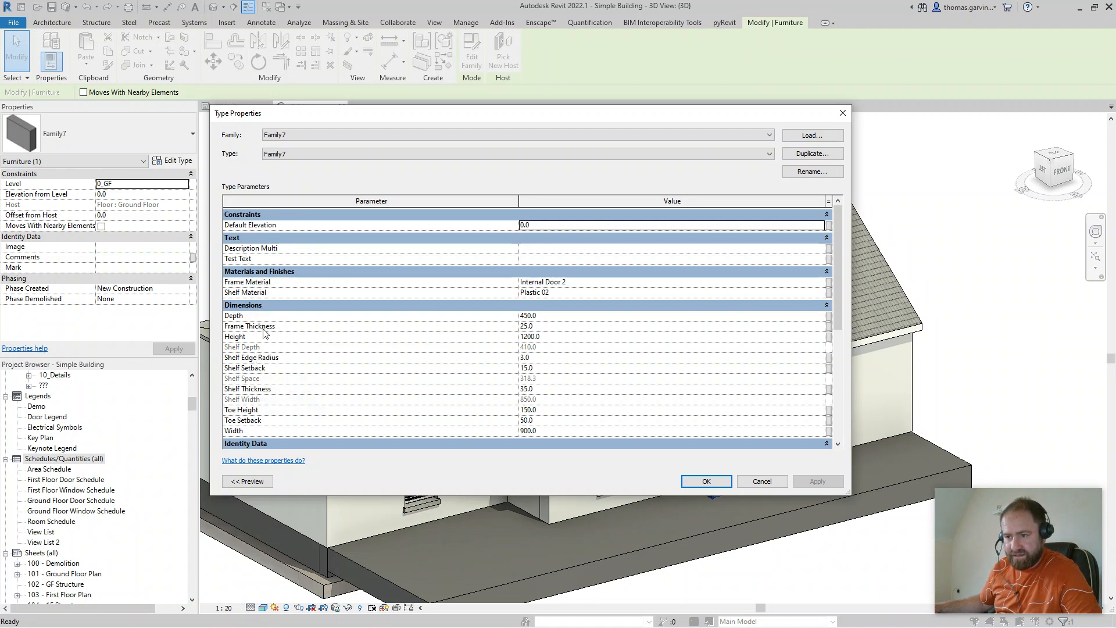
left_click(706, 481)
Step: Create a new schedule for the Furniture category, scheduling building components in the New Construction phase
scroll(49, 472, "up", 4)
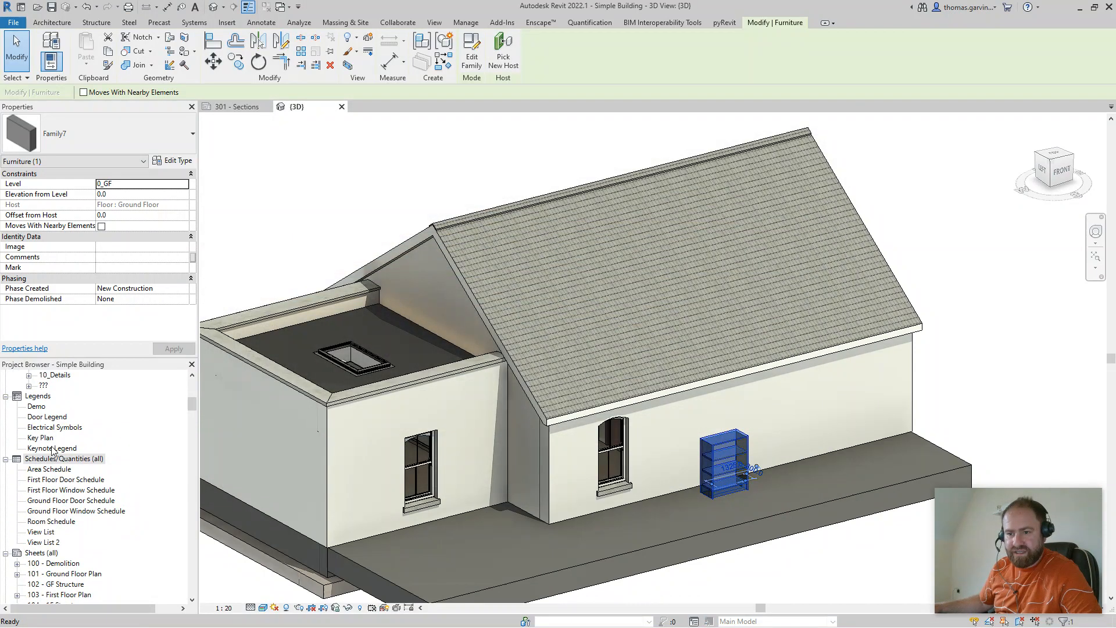
right_click(46, 470)
left_click(85, 477)
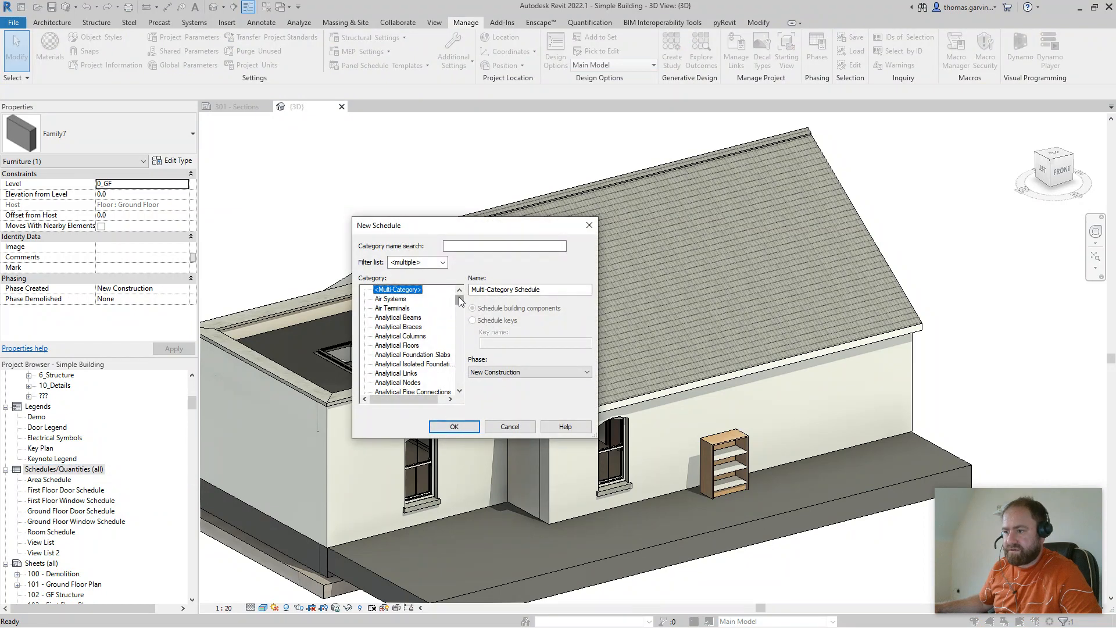
left_click_drag(459, 300, 459, 332)
scroll(390, 358, "down", 1)
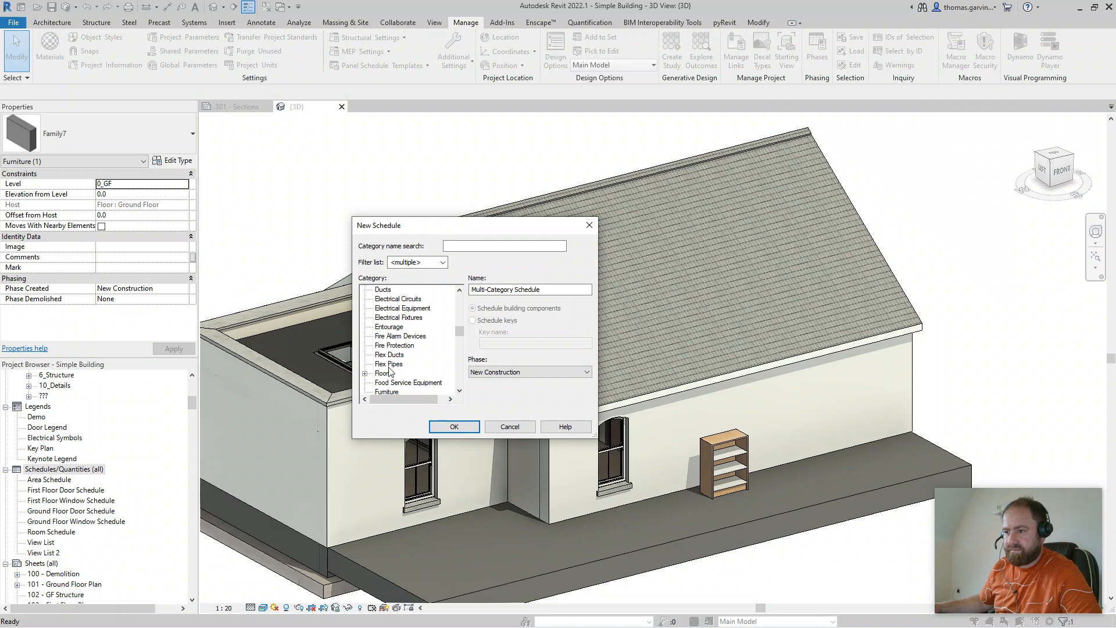
left_click(387, 373)
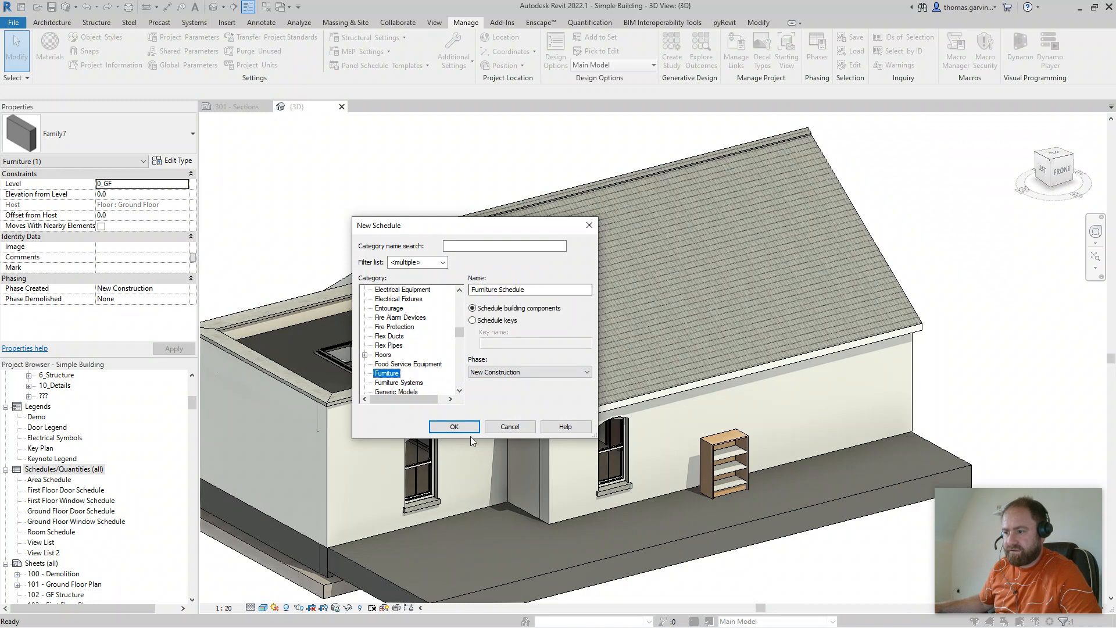
left_click(454, 426)
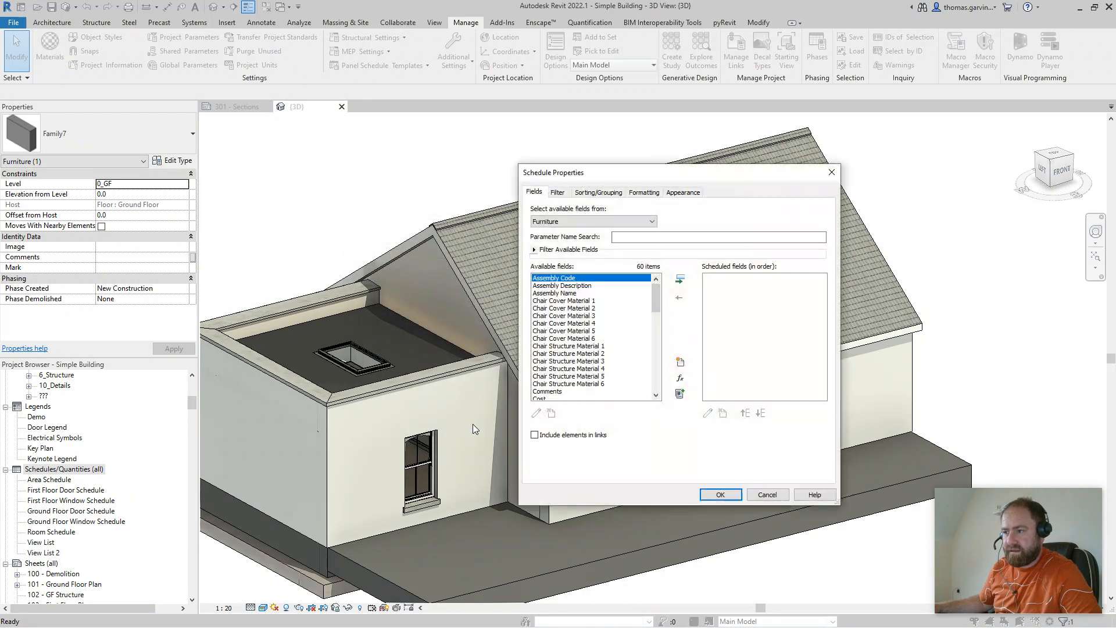
Step: Add the Test Text parameter as a field of the furniture schedule and generate the schedule
left_click_drag(653, 295, 651, 371)
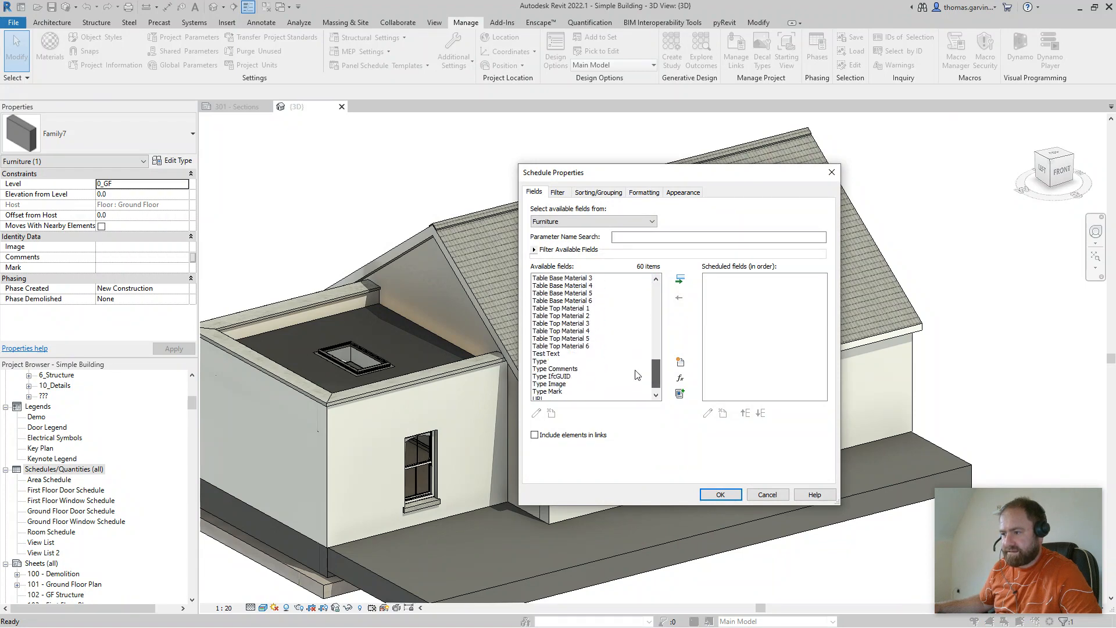
left_click(547, 354)
left_click(681, 280)
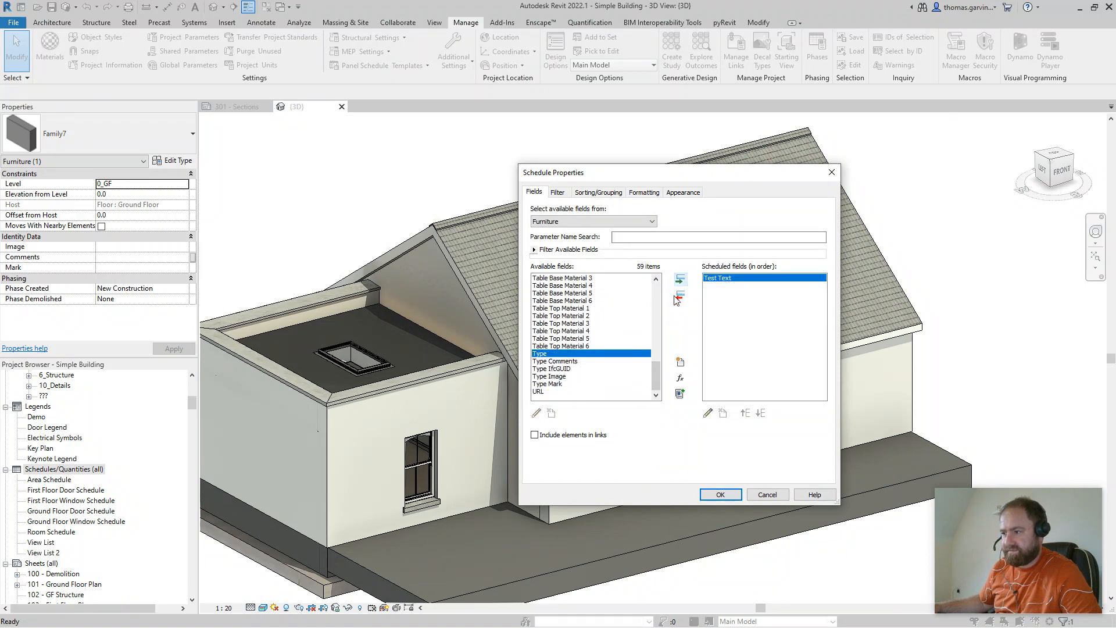
left_click_drag(656, 375, 656, 323)
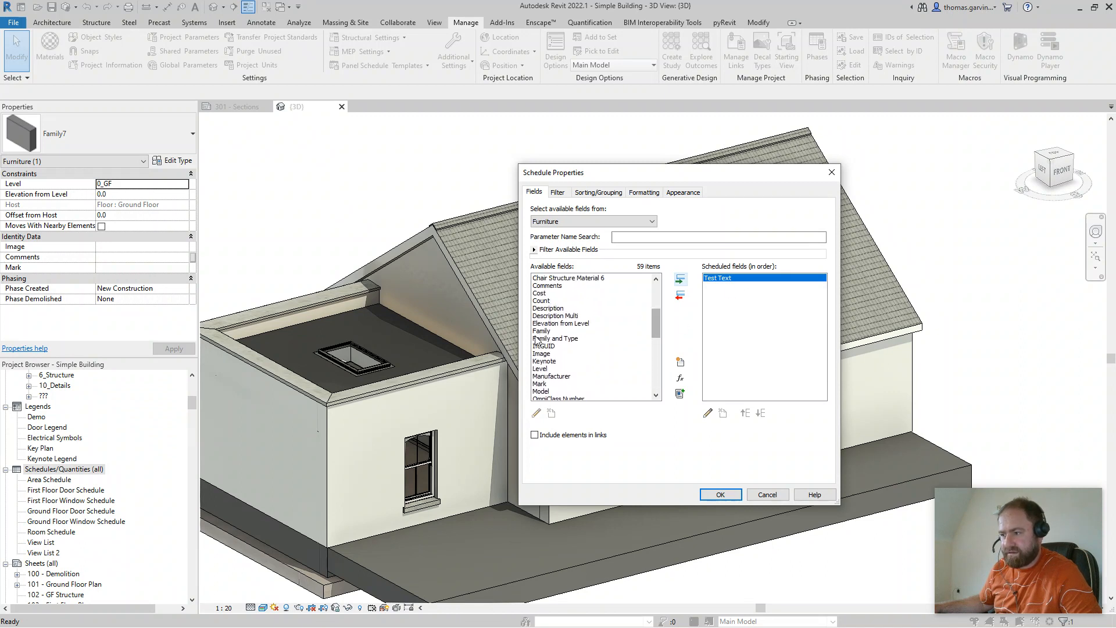
key("ctrl")
key("ctrl")
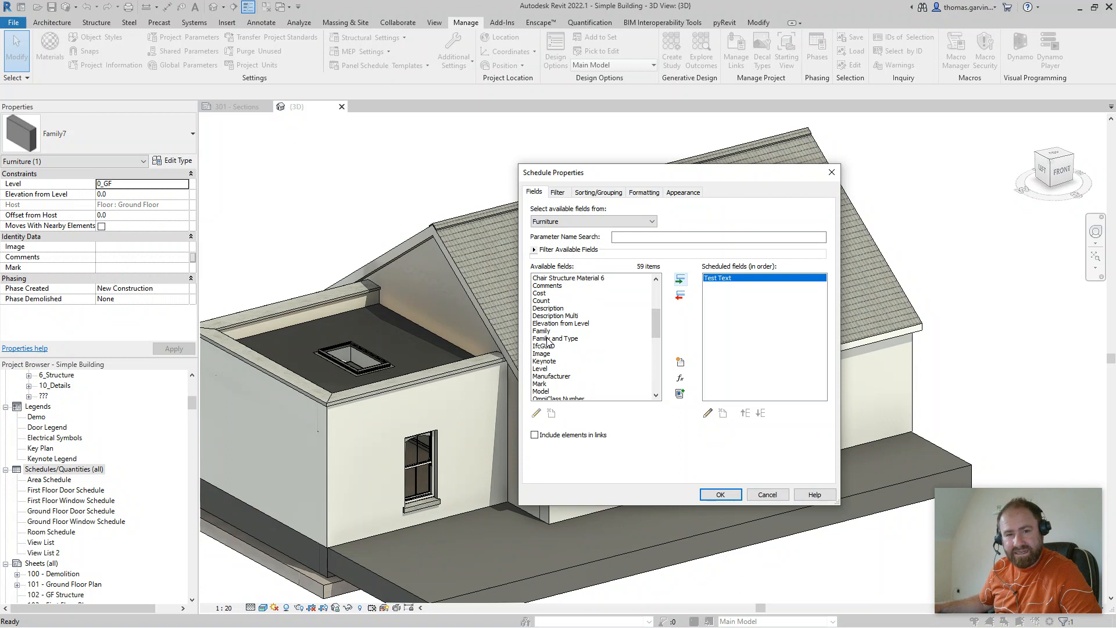
key("ctrl")
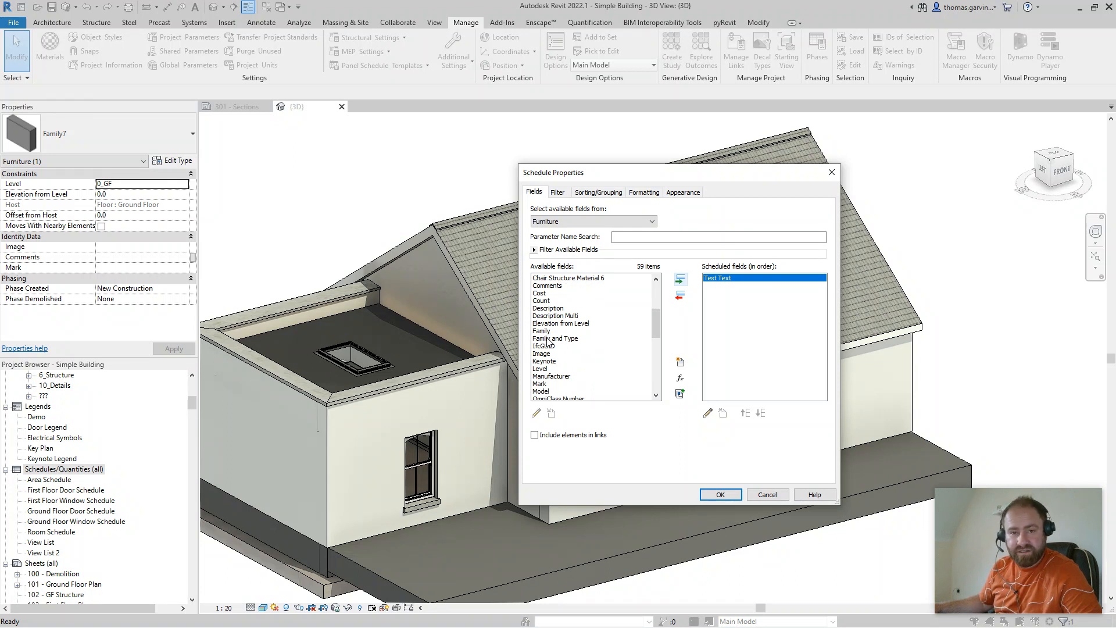
left_click(720, 494)
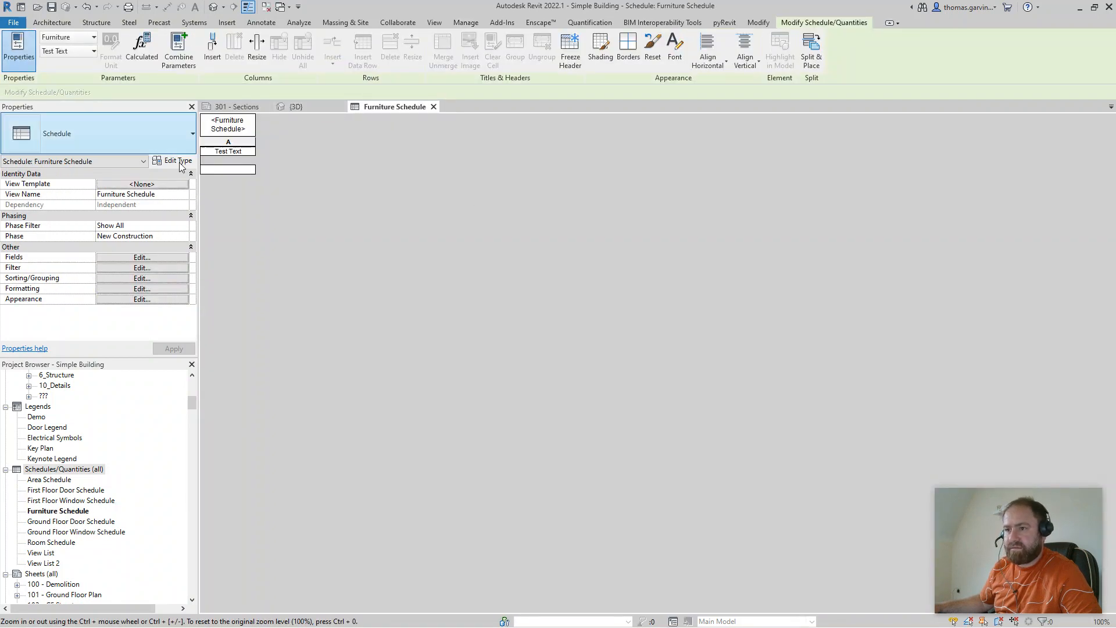
Step: Add the Family field to the furniture schedule and place it ahead of Test Text
left_click(107, 256)
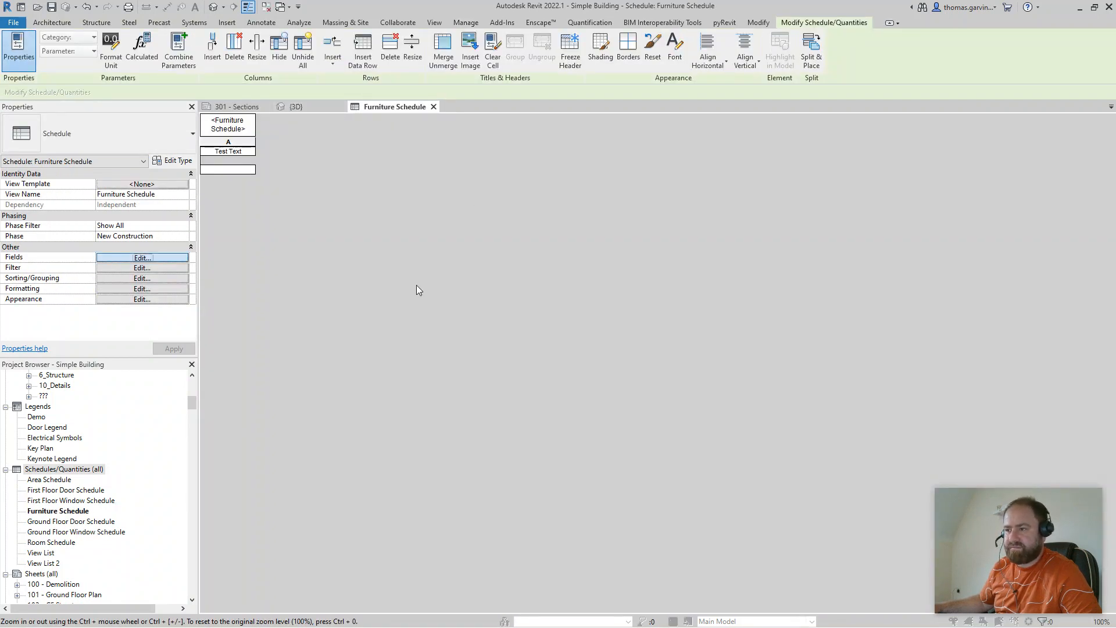
left_click_drag(656, 298, 654, 330)
left_click(547, 284)
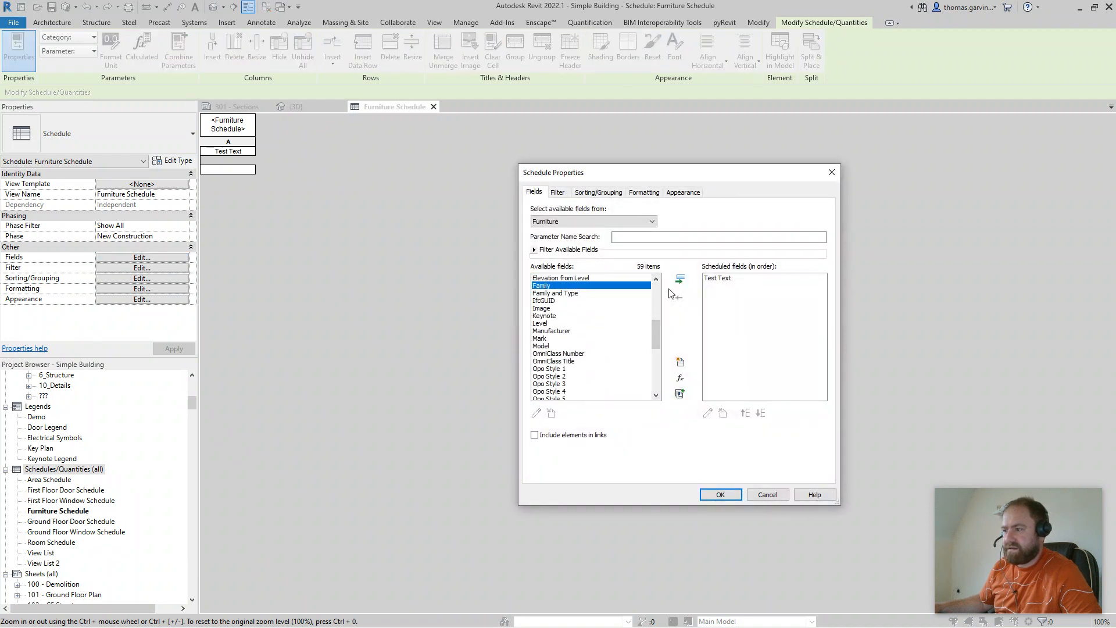
left_click(680, 282)
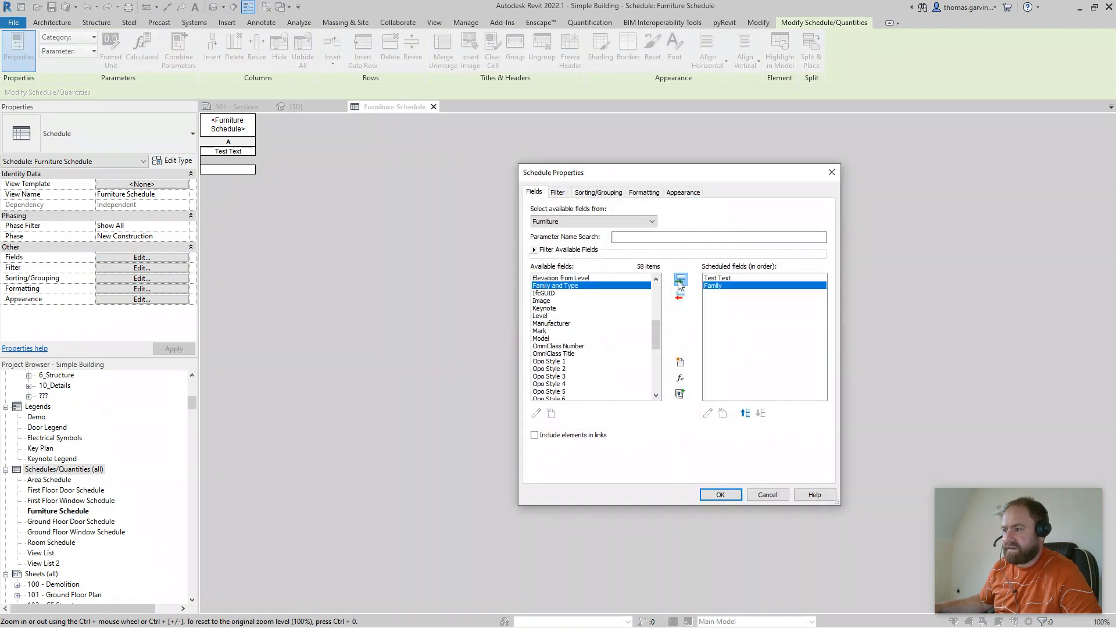
left_click(745, 412)
left_click(720, 494)
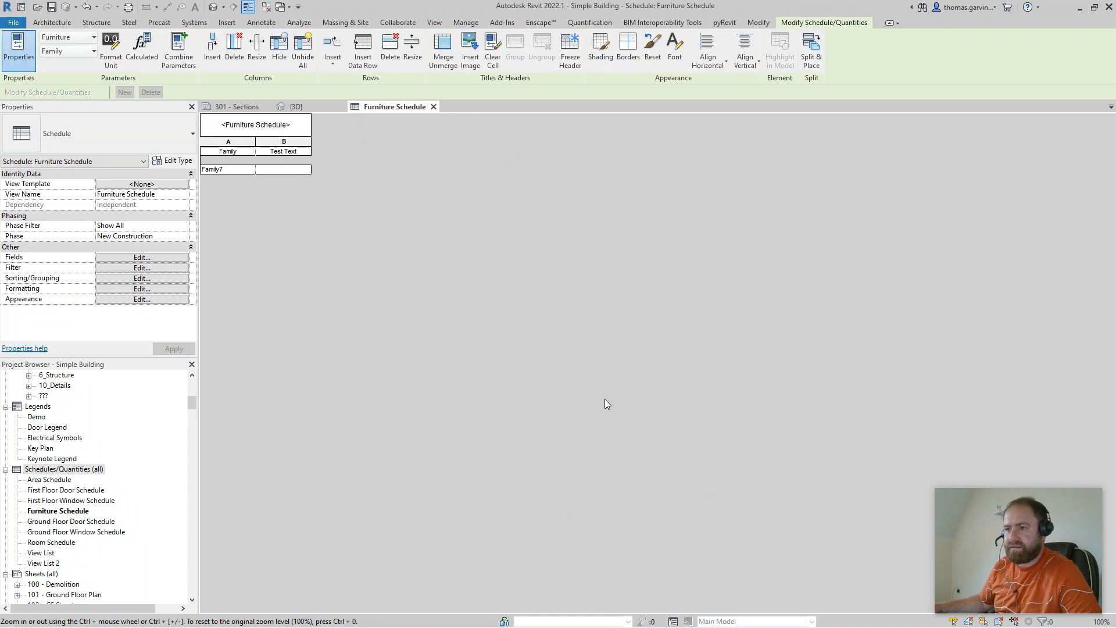
Step: In the 3D view, copy the bookcase along the wall towards the arched window
left_click(295, 107)
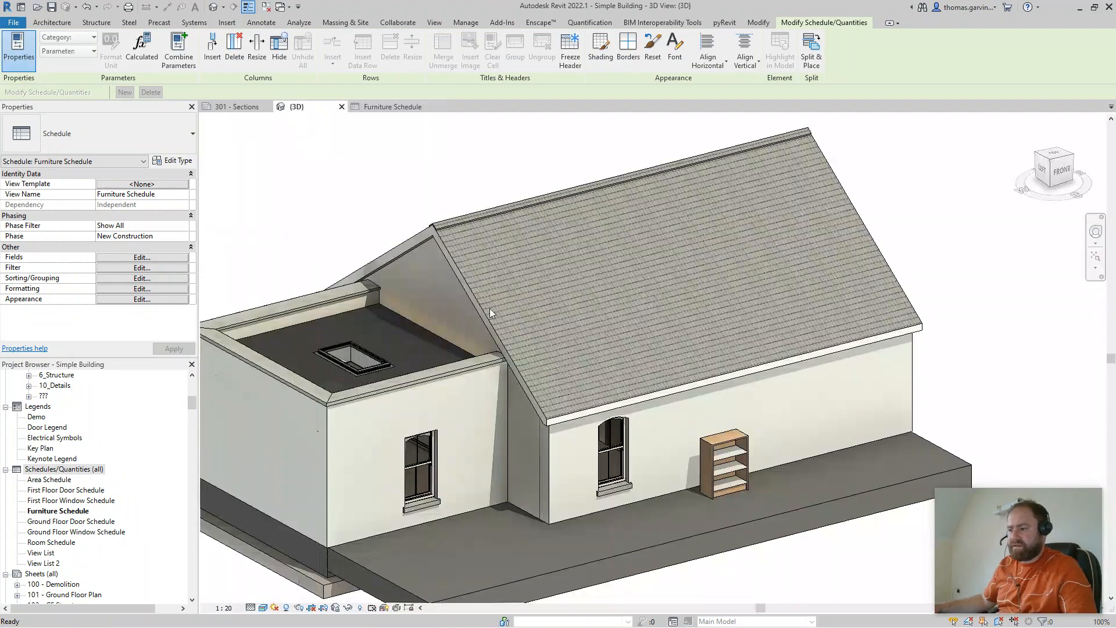
left_click(748, 488)
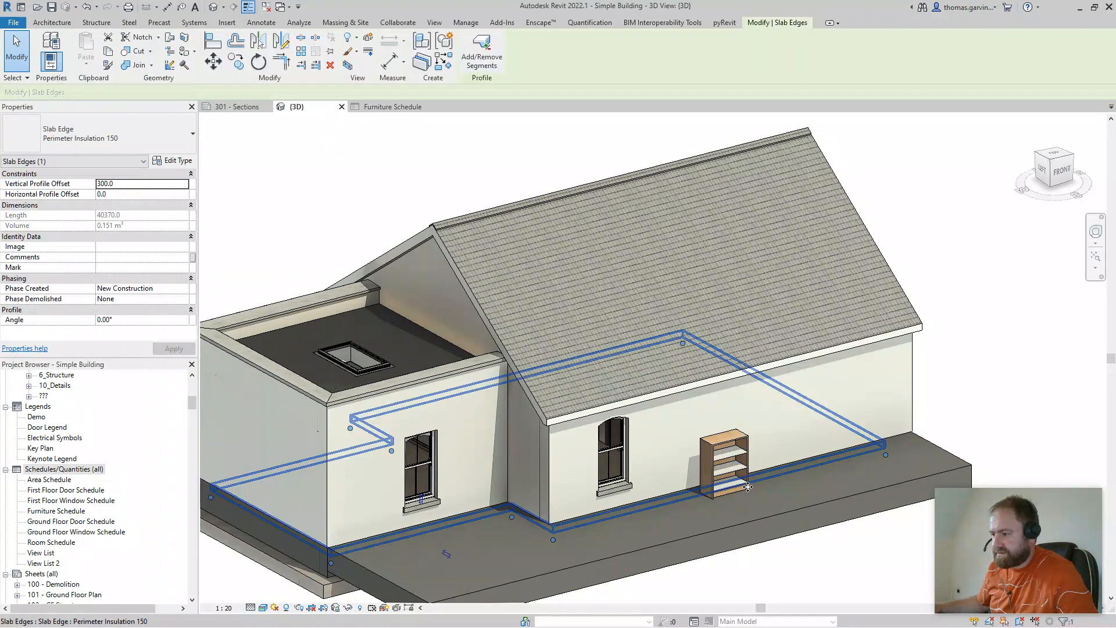
left_click(749, 471)
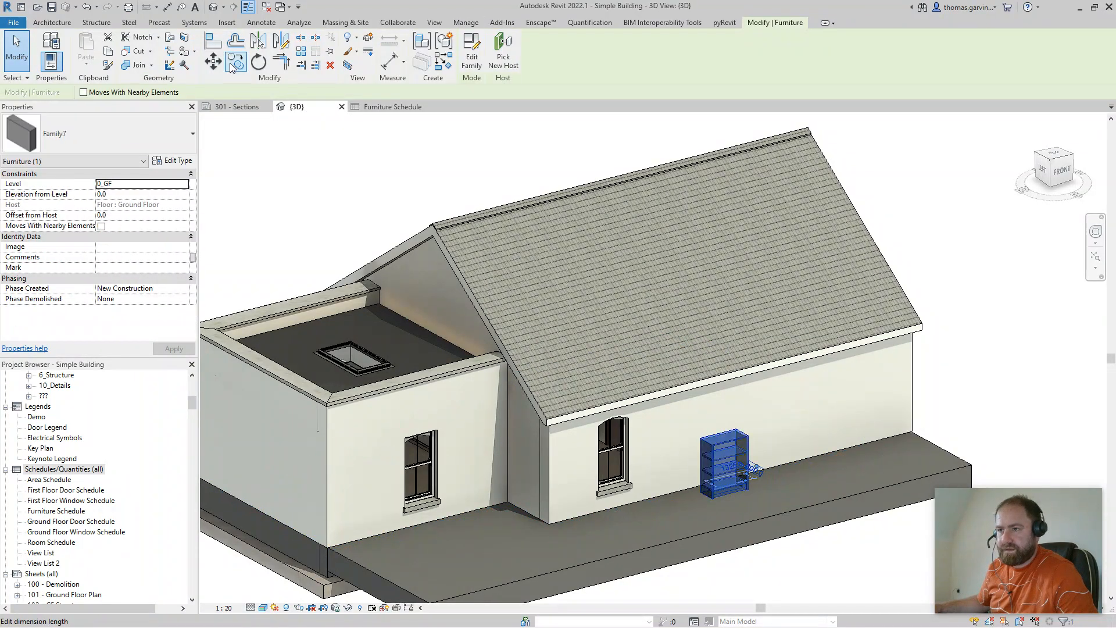
left_click_drag(719, 499, 657, 518, "ctrl")
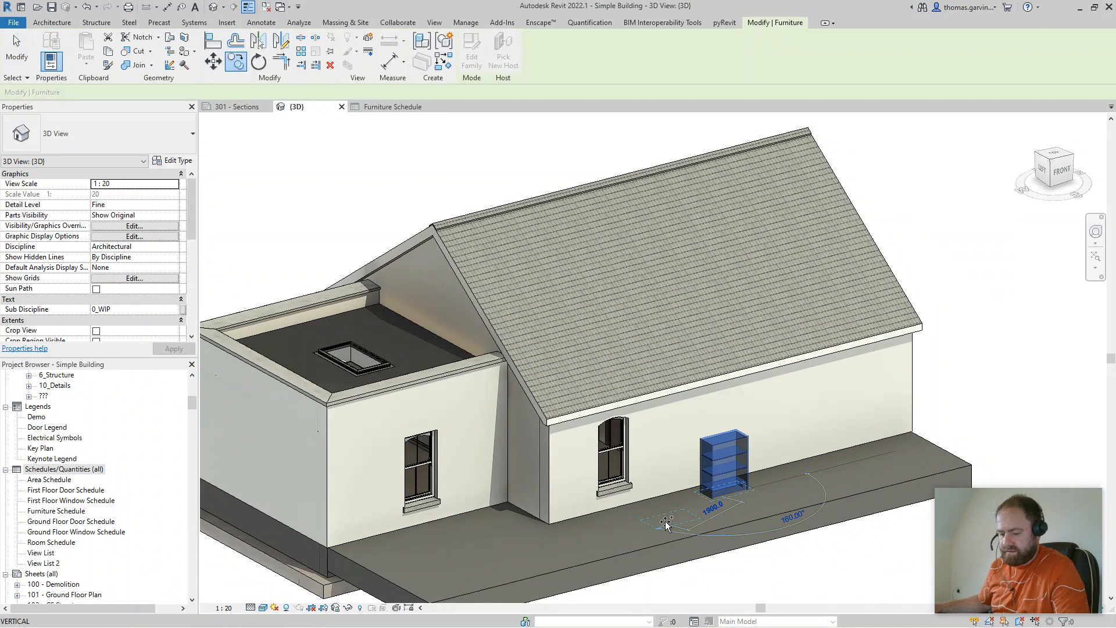
left_click(657, 518)
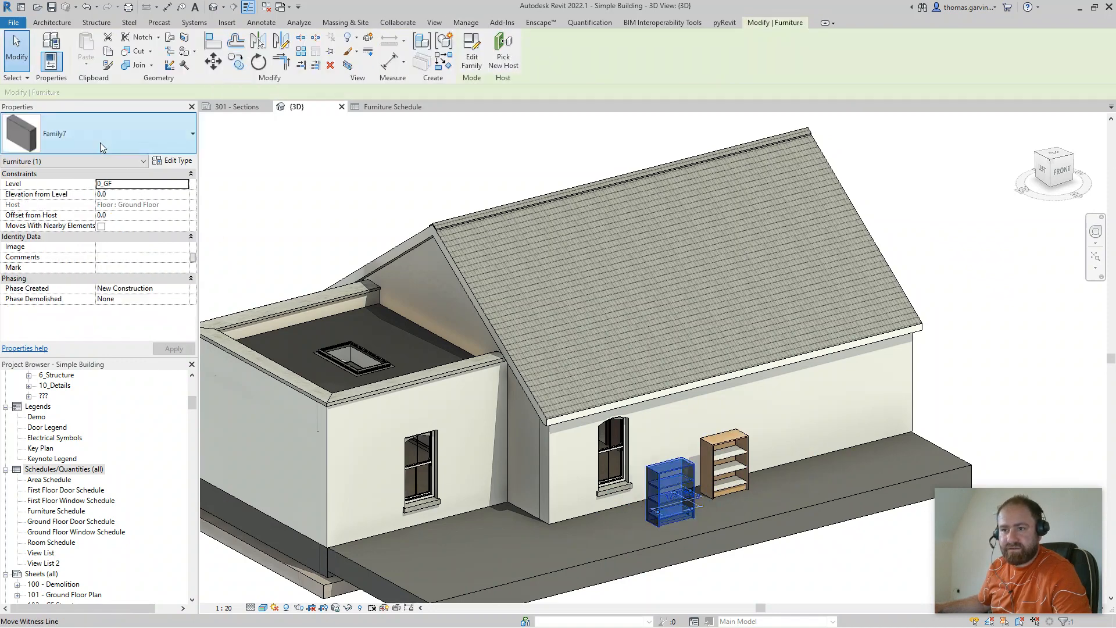
Step: Change the copied bookcase to the Furniture_Bed_1 type 965x1880x355mm-Twin
left_click(100, 143)
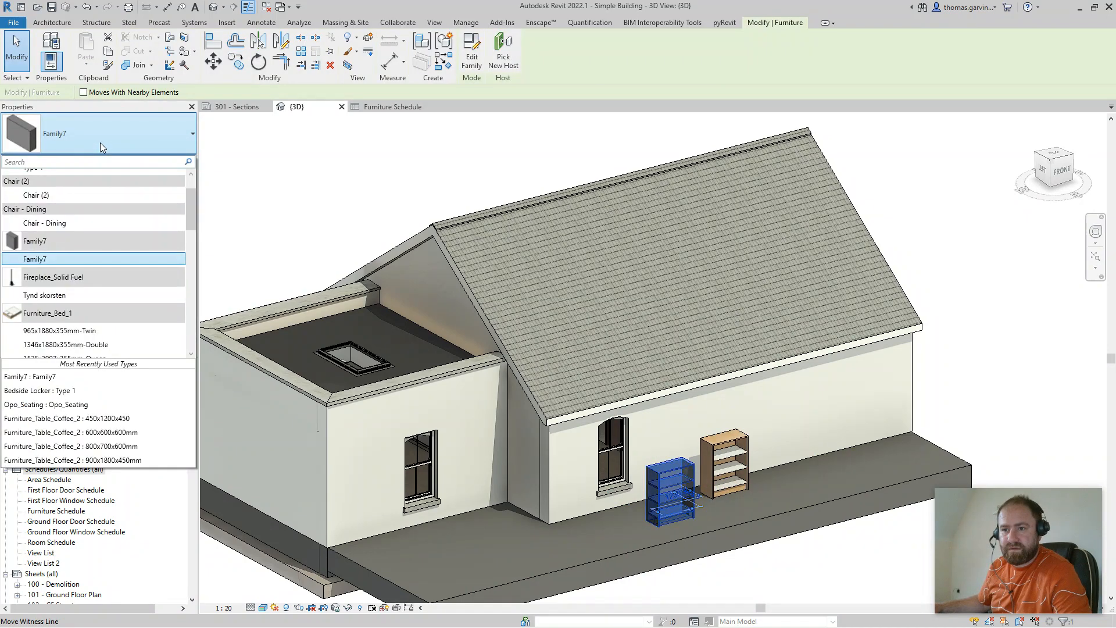
left_click(83, 332)
left_click(928, 291)
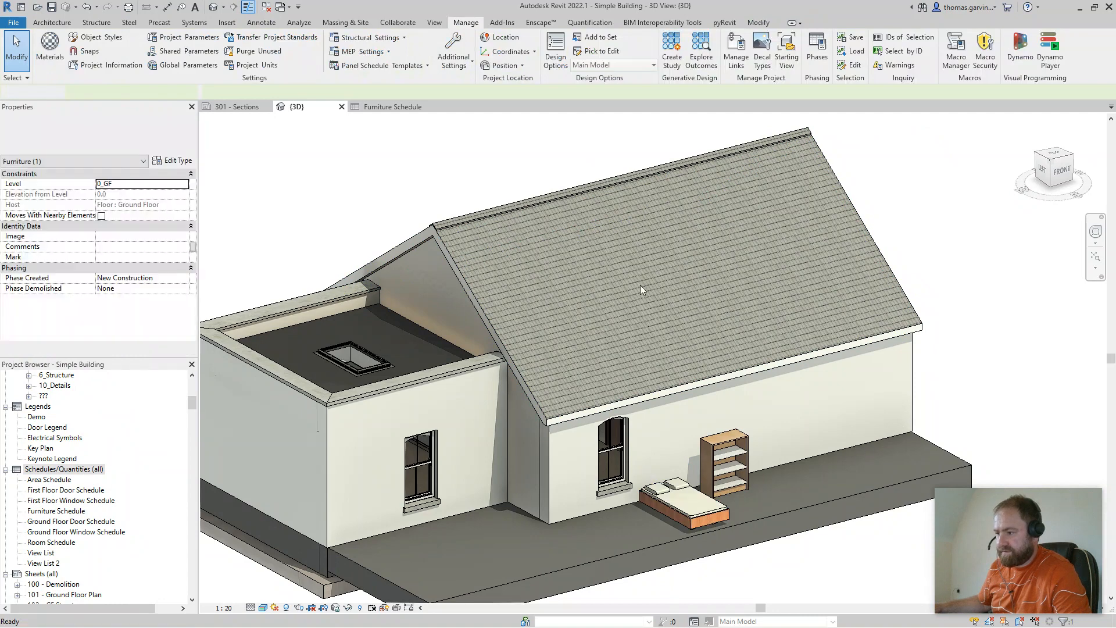
Step: In the Furniture Schedule, set Test Text for Family7 to "Something" and apply it to all elements of that type
left_click(389, 108)
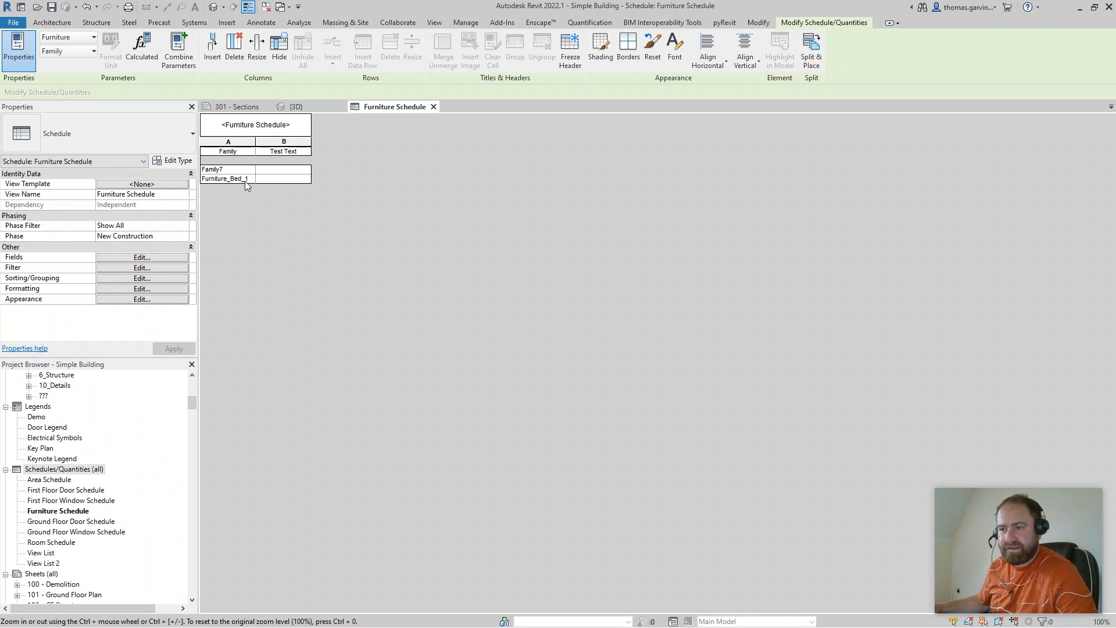
left_click(246, 183)
left_click(283, 169)
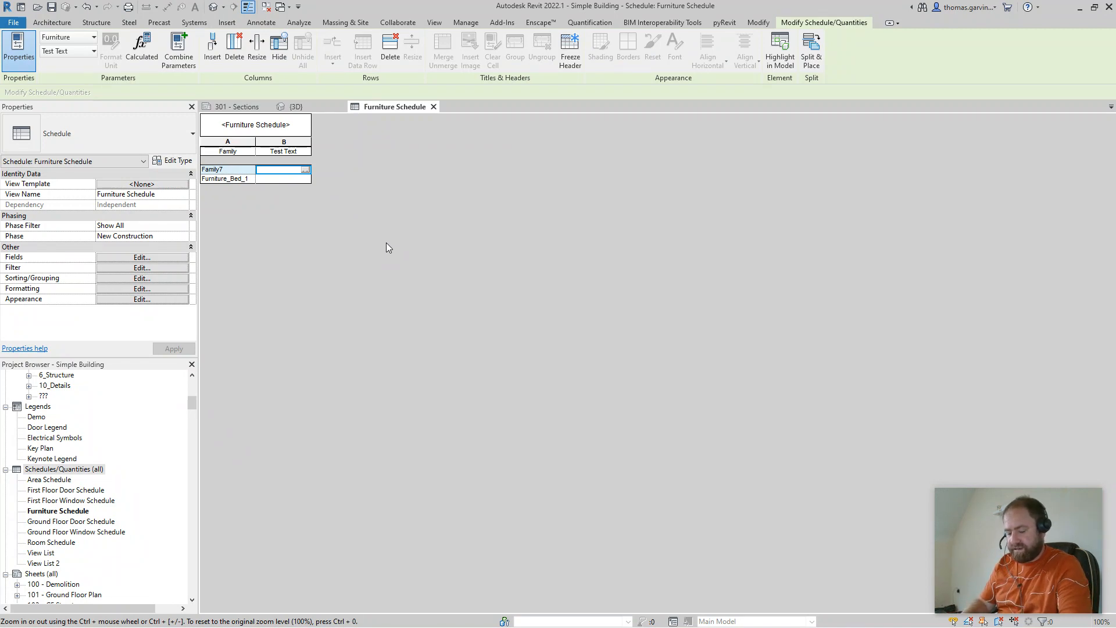
type("Something")
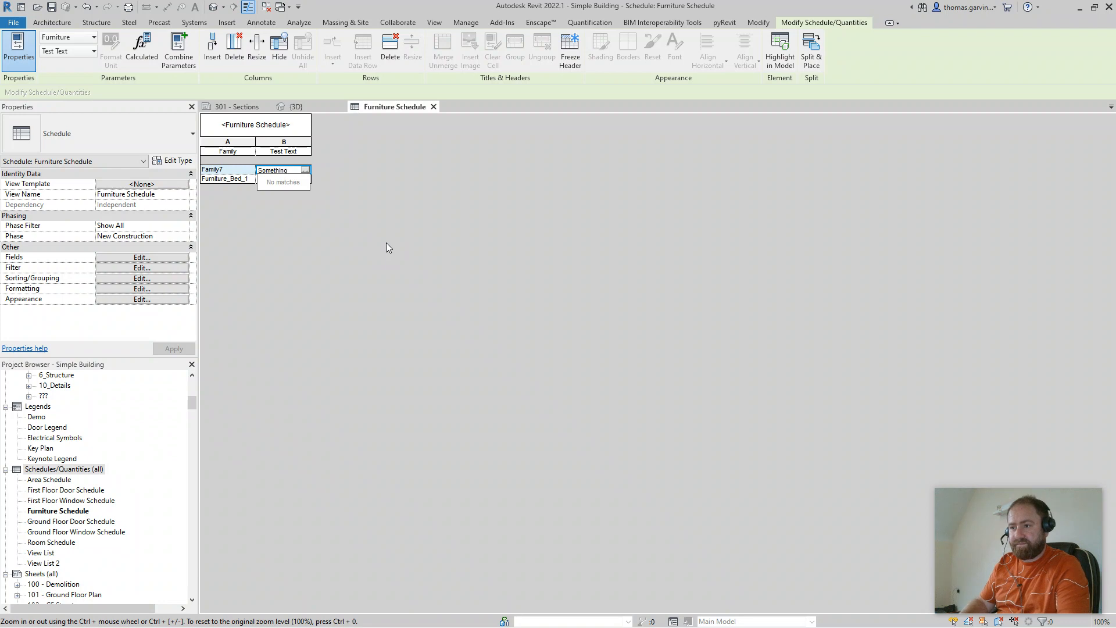
key("Return")
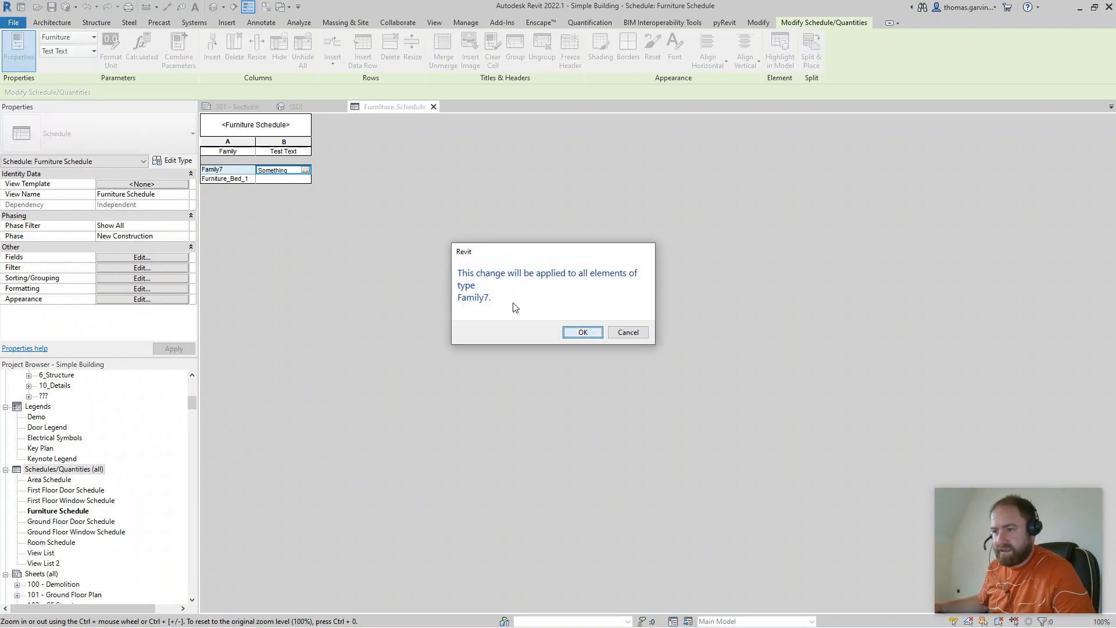
key("Return")
Step: Set Test Text for Furniture_Bed_1 to "Something Else" and apply it to all elements of that type
left_click(278, 180)
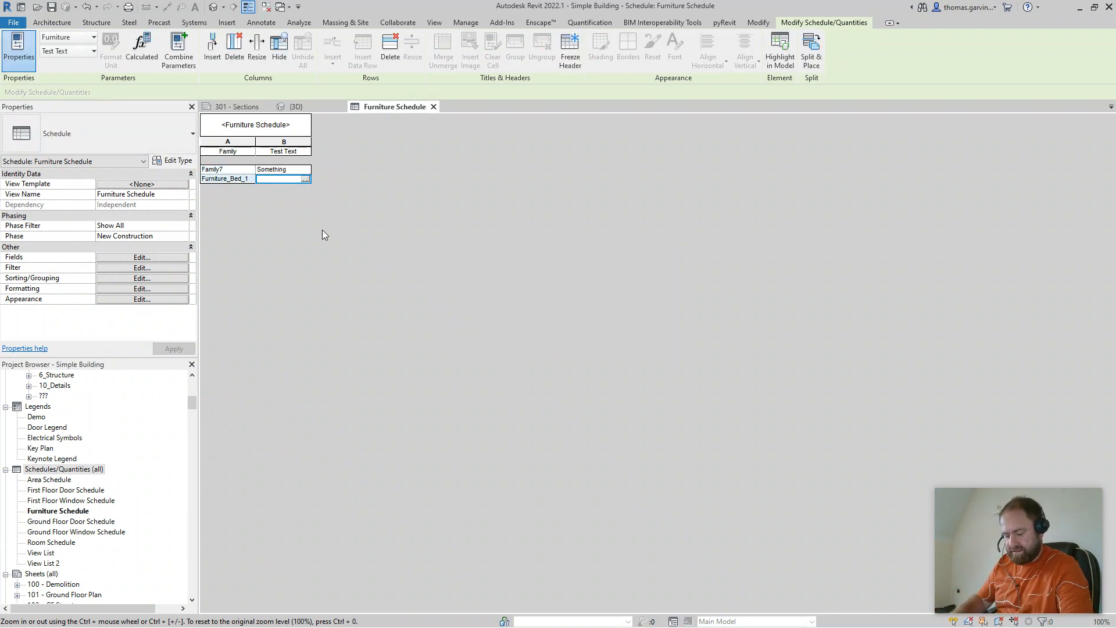
type("Something El")
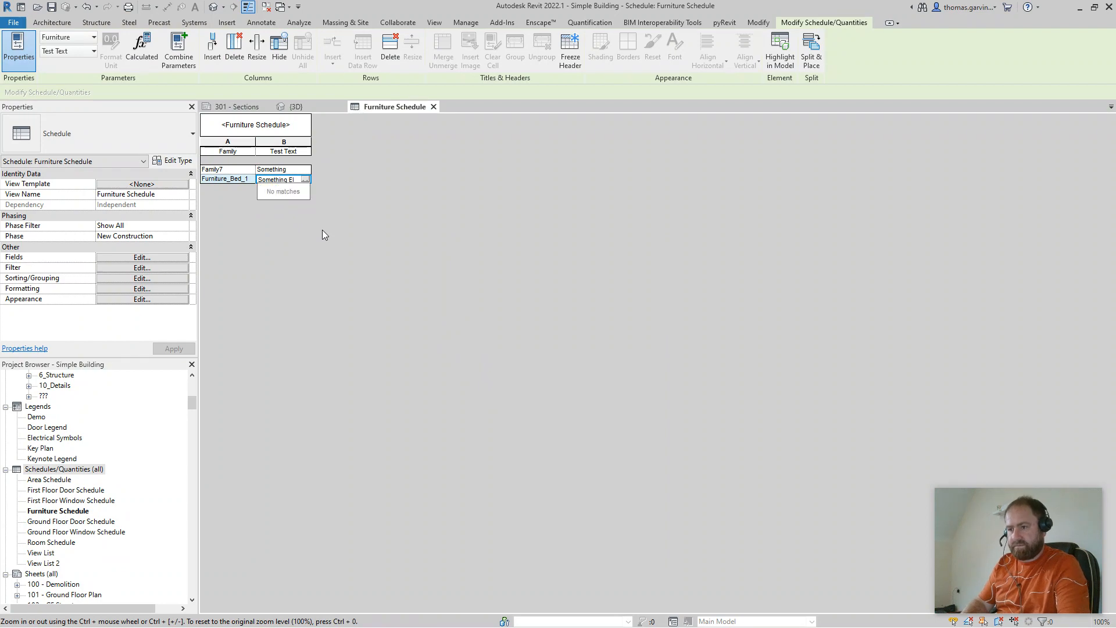
type("se")
key("Return")
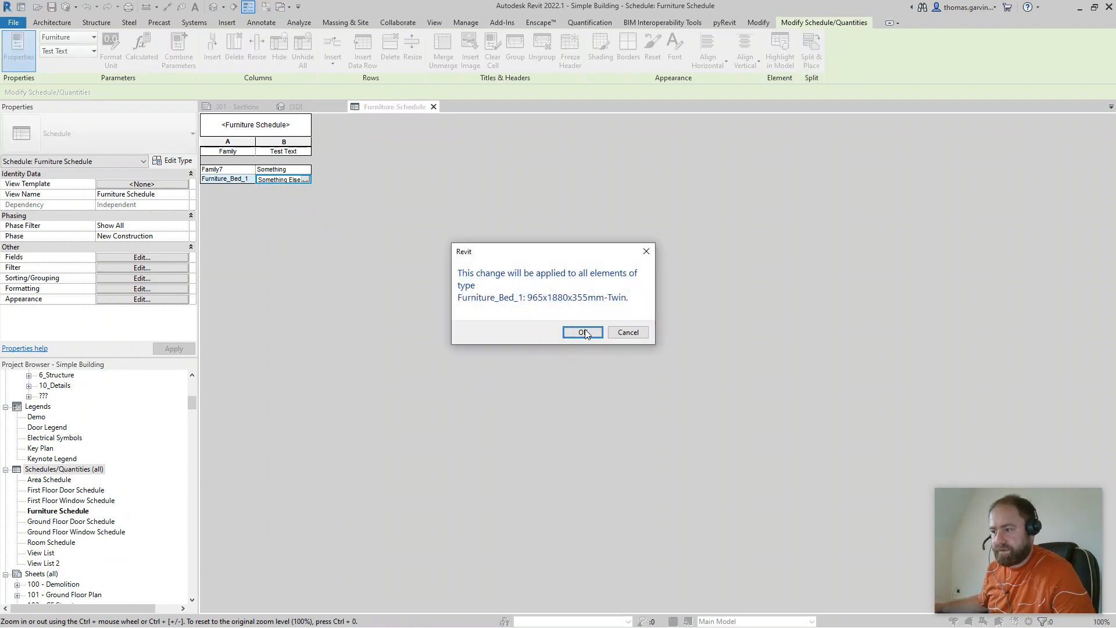
left_click(582, 332)
Step: Check the Test Text value in the bed's type properties from the 3D view
key("ctrl+Tab")
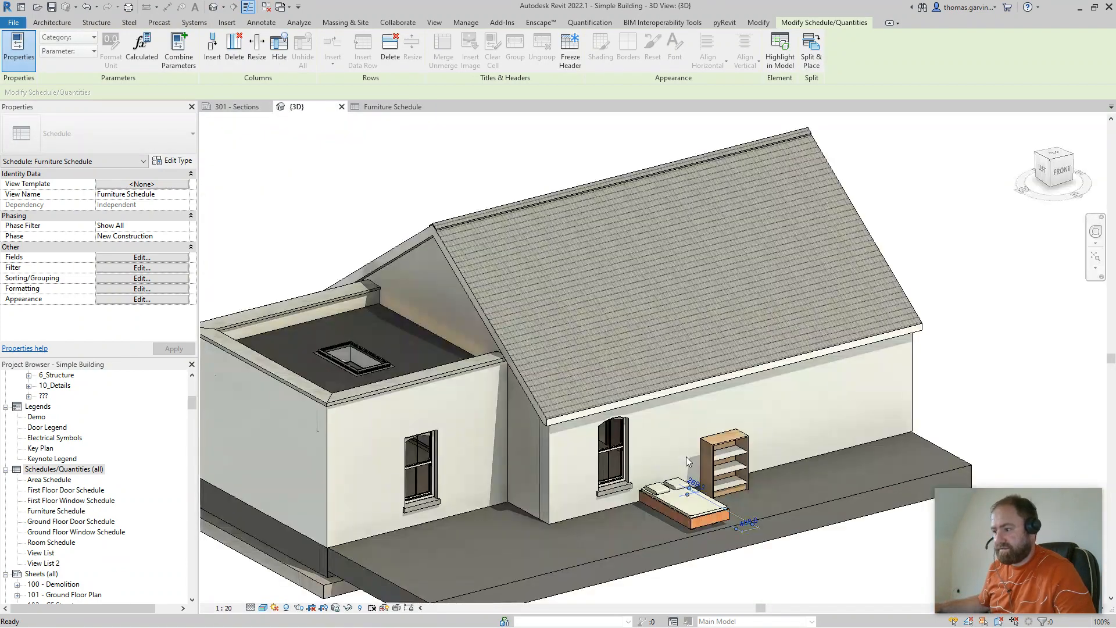
double_click(694, 520)
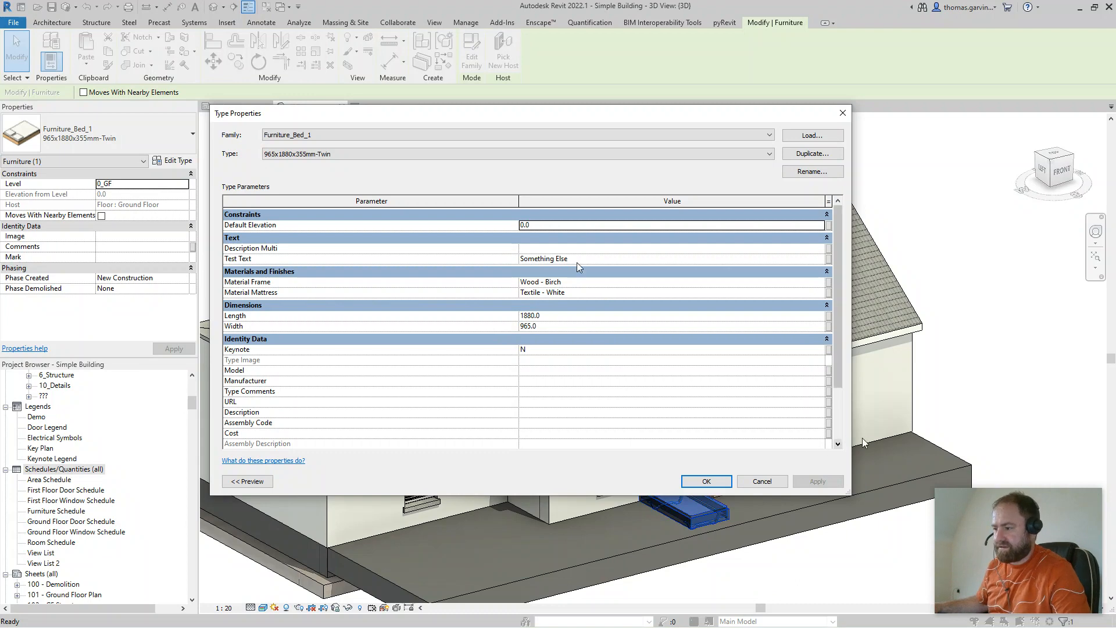
key("Escape")
key("Escape")
Step: Open the bookcase family for editing and bring up its family types and parameters
scroll(974, 431, "down", 2)
middle_click_drag(974, 431, 740, 269)
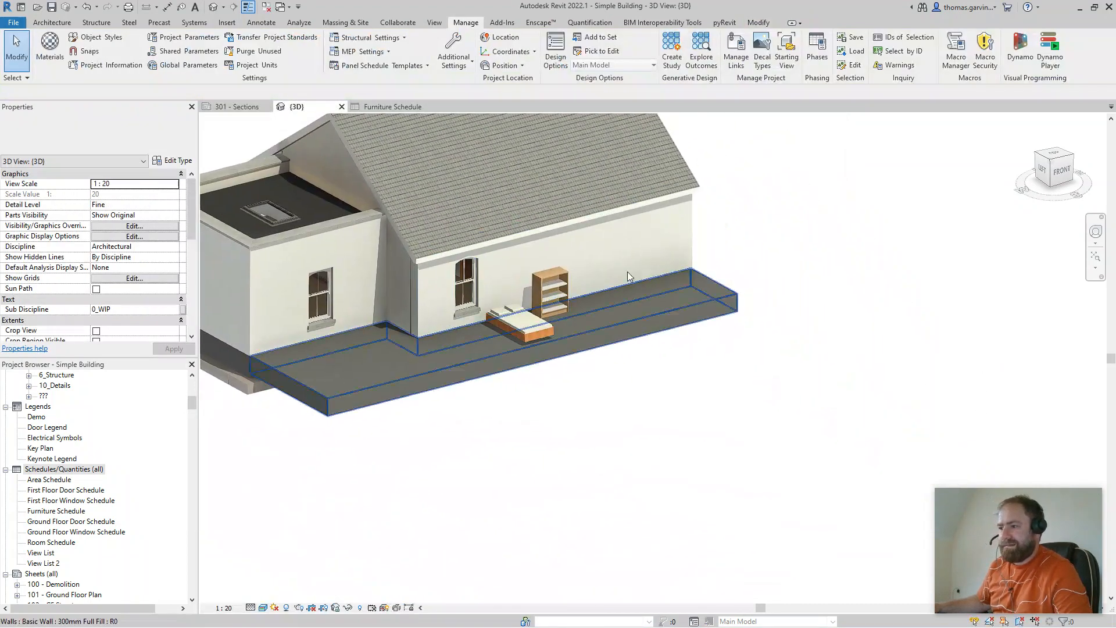
left_click(561, 306)
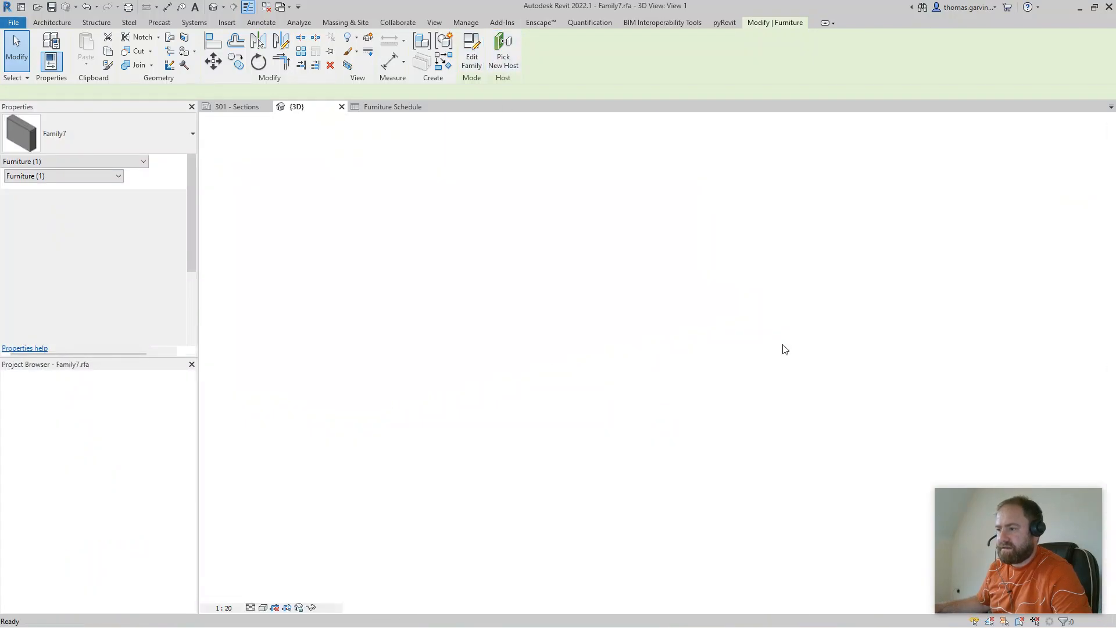
middle_click_drag(785, 356, 430, 458, "shift")
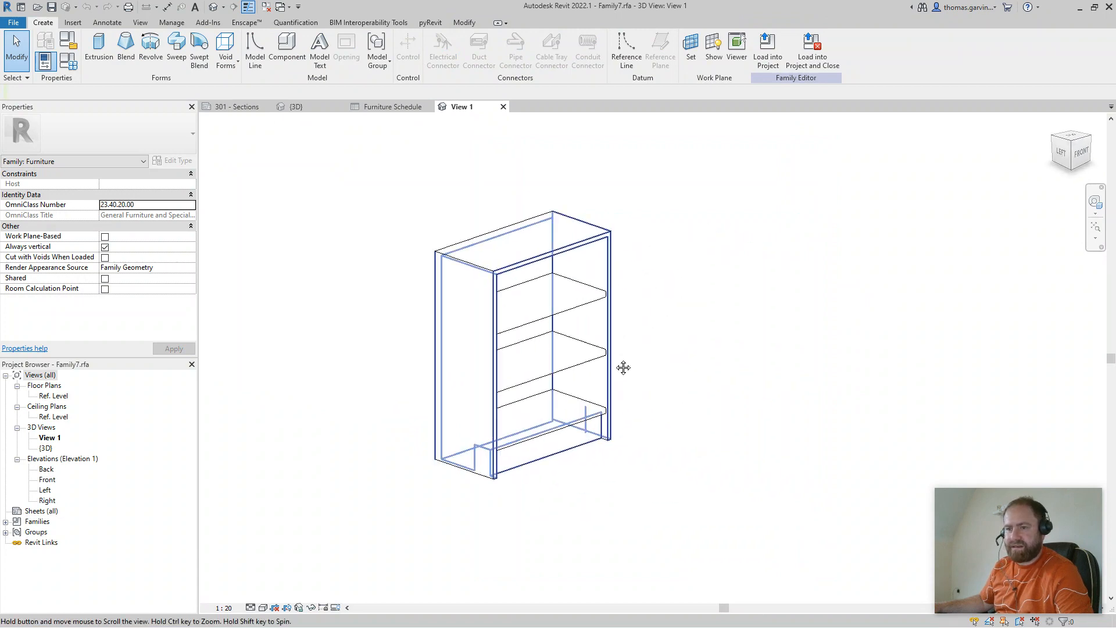
left_click(74, 66)
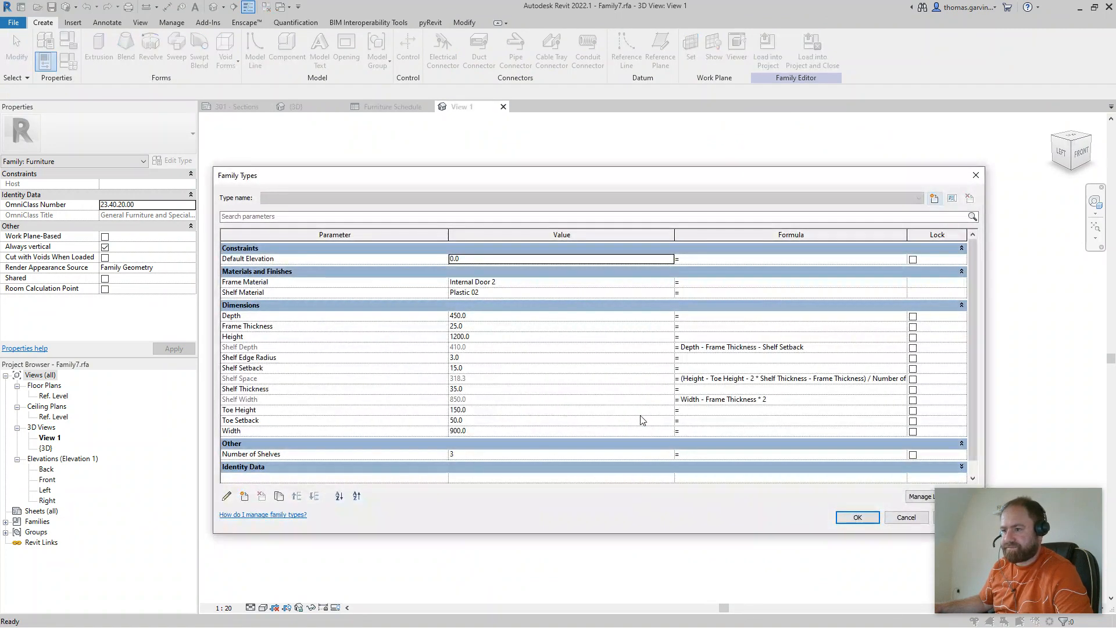
left_click(244, 496)
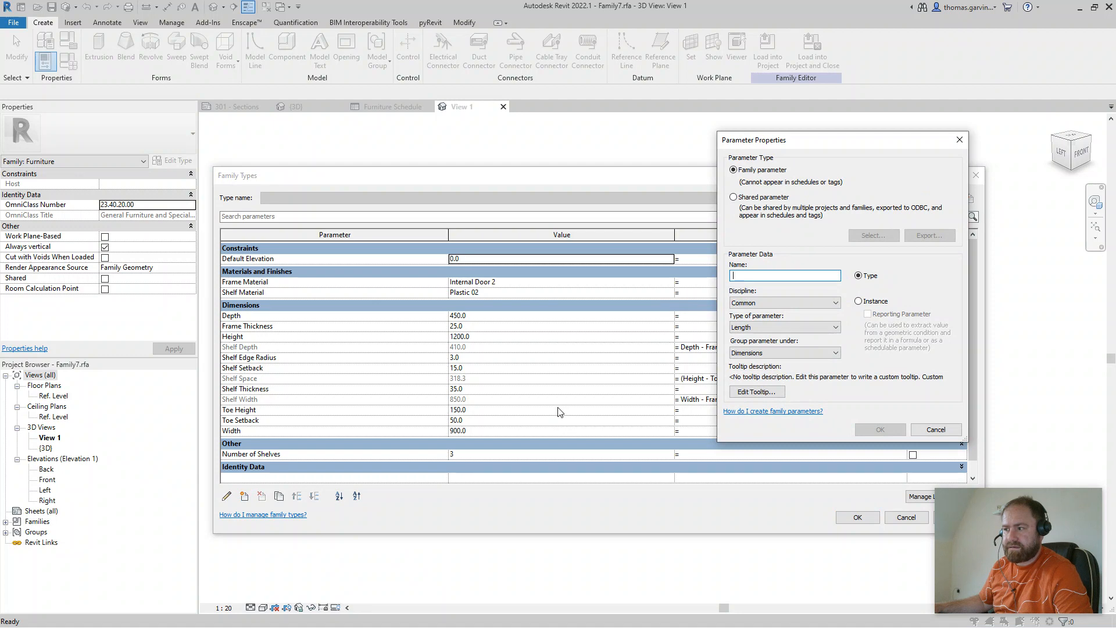
key("Escape")
key("Escape")
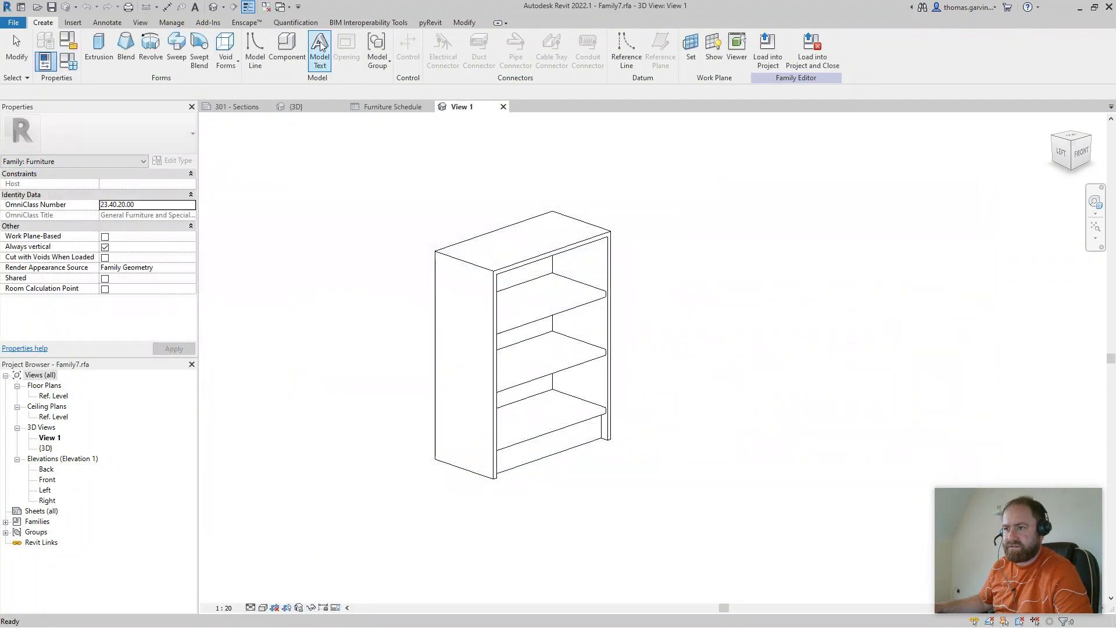
Step: Create a shared parameter named "More Test Text" of type Text in the Furniture parameter group
left_click(172, 22)
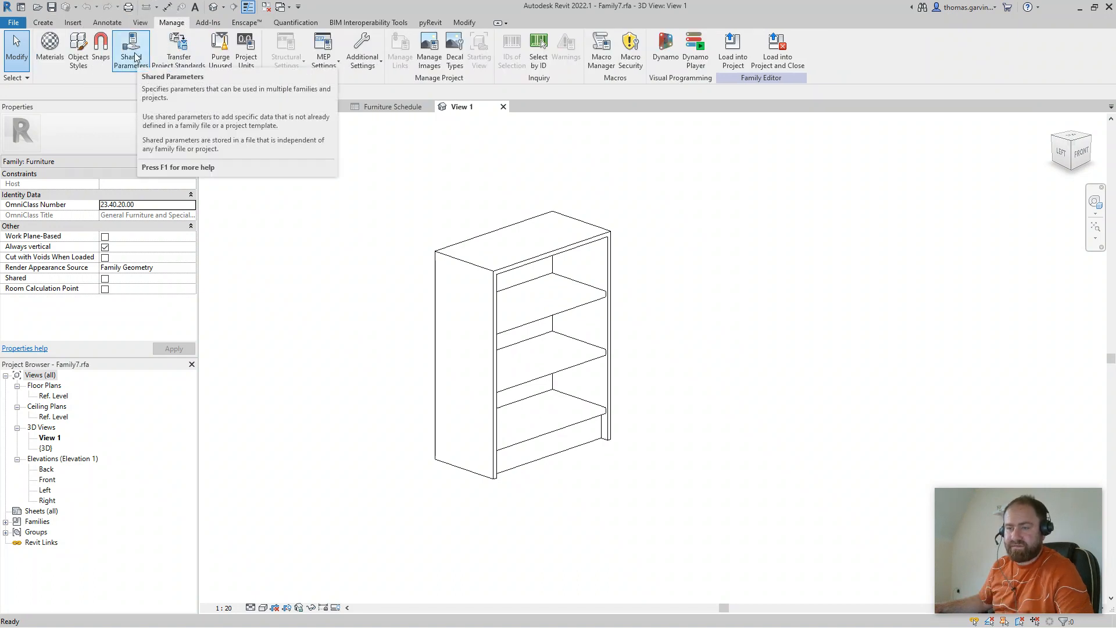
left_click(135, 56)
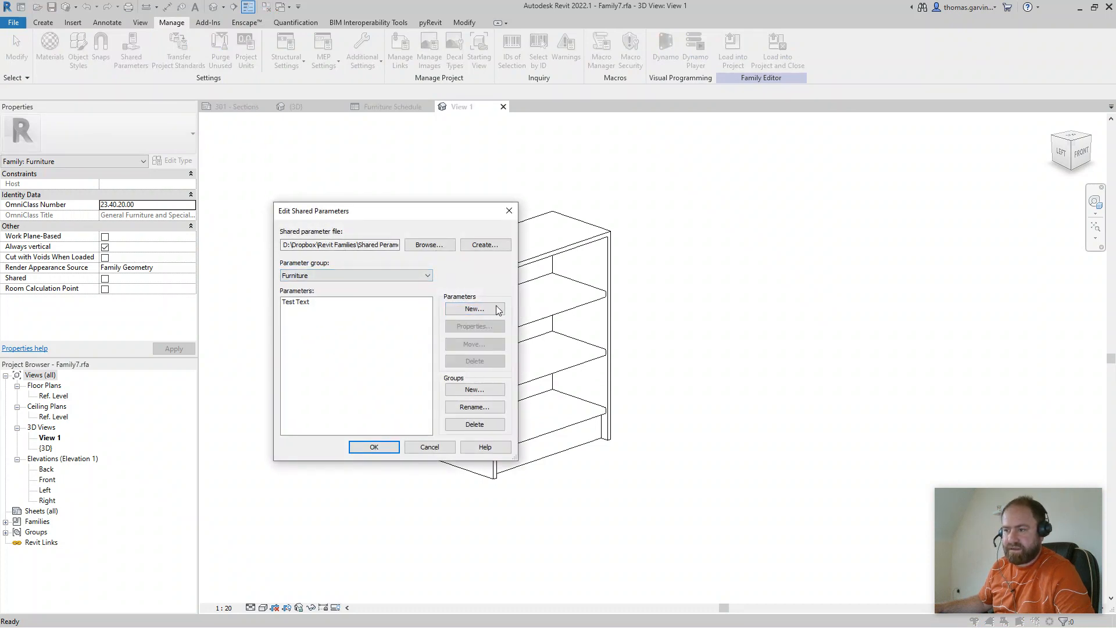
left_click(480, 312)
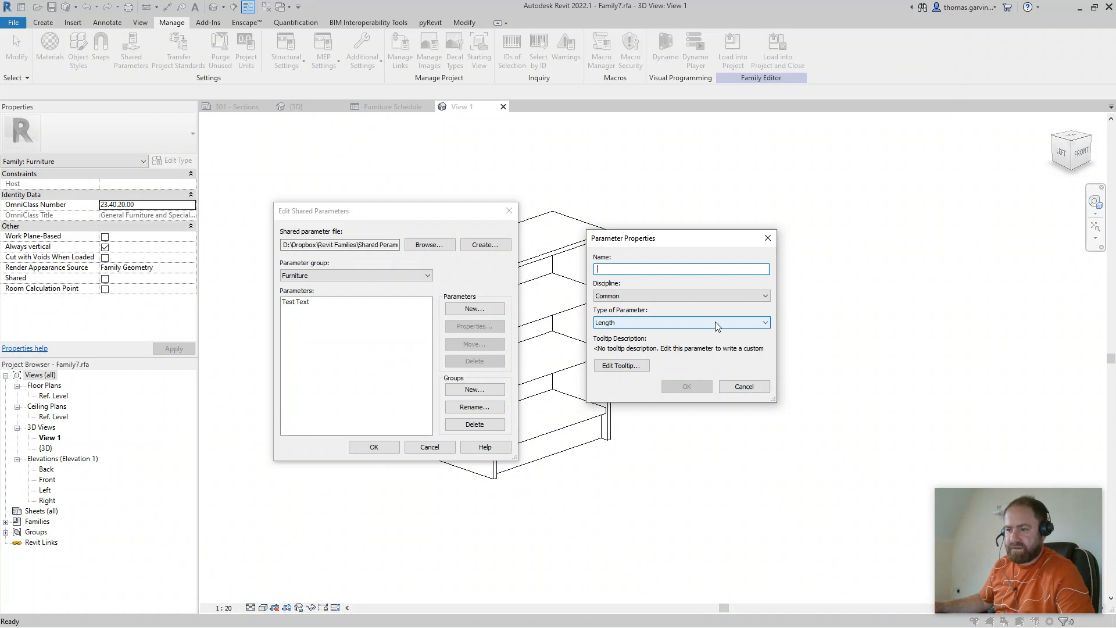
type("More Test")
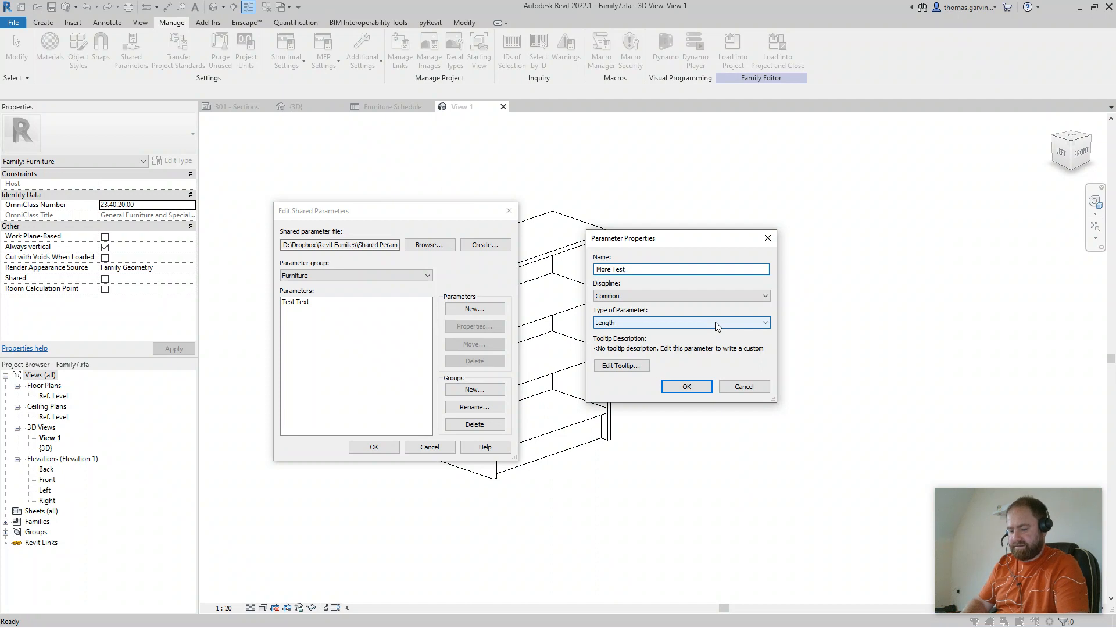
type(" Text")
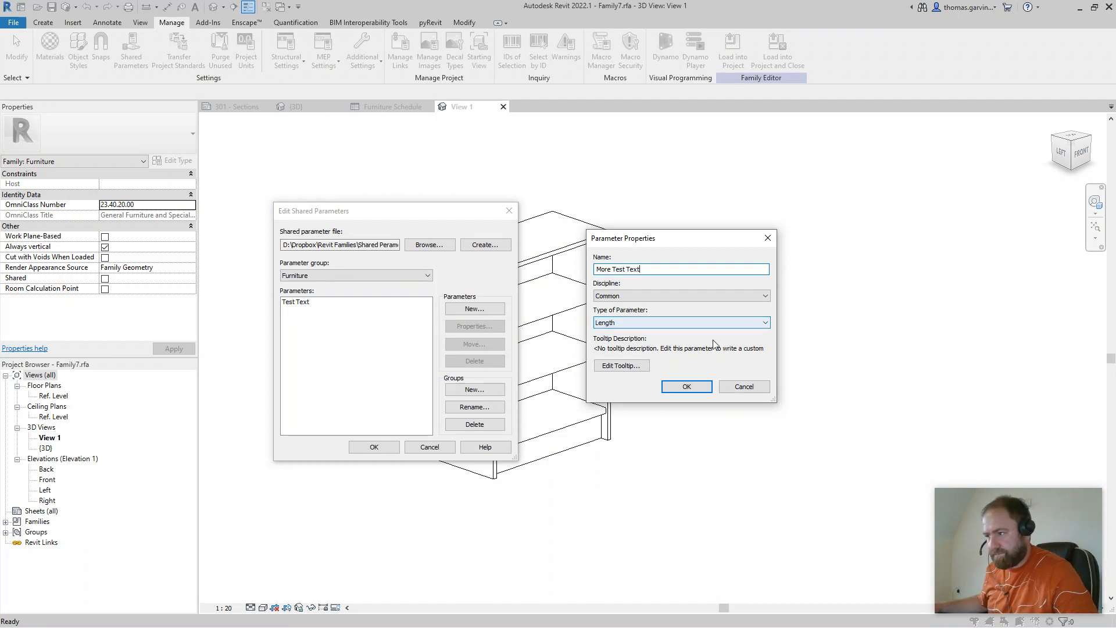
left_click(651, 324)
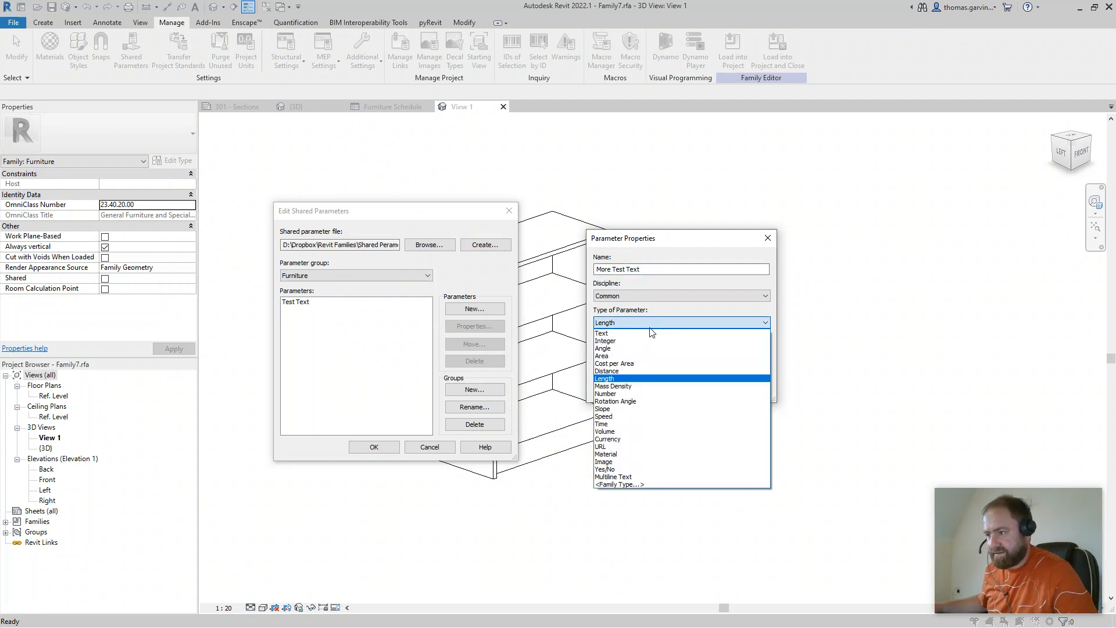
left_click(646, 335)
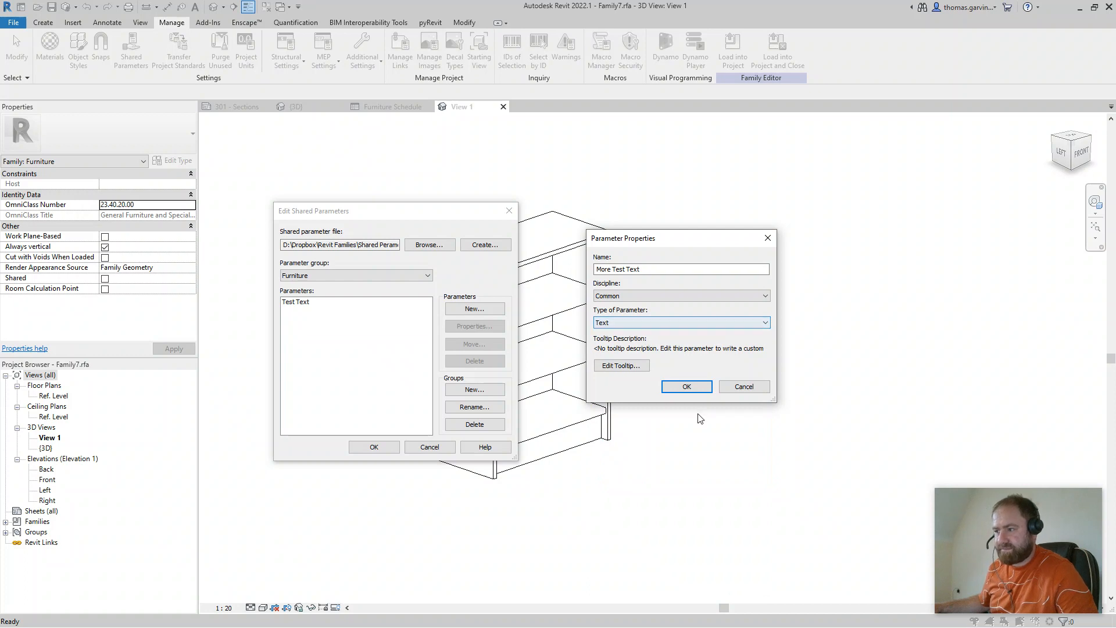
left_click(687, 387)
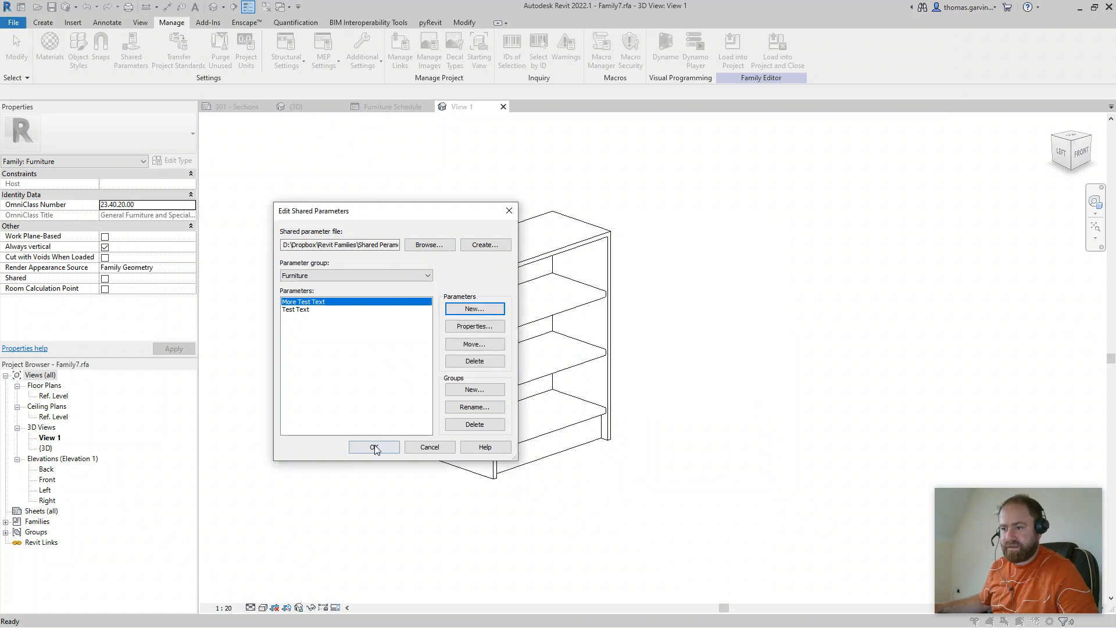
left_click(374, 447)
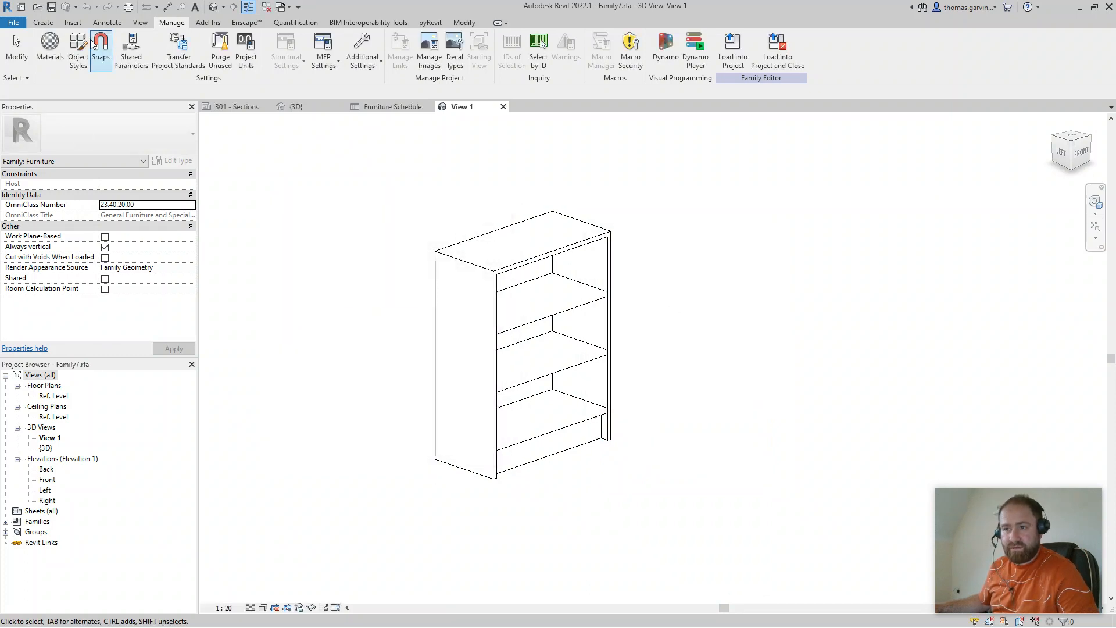
Step: Add the shared parameter More Test Text to the bookcase family as a type parameter grouped under Text
left_click(43, 22)
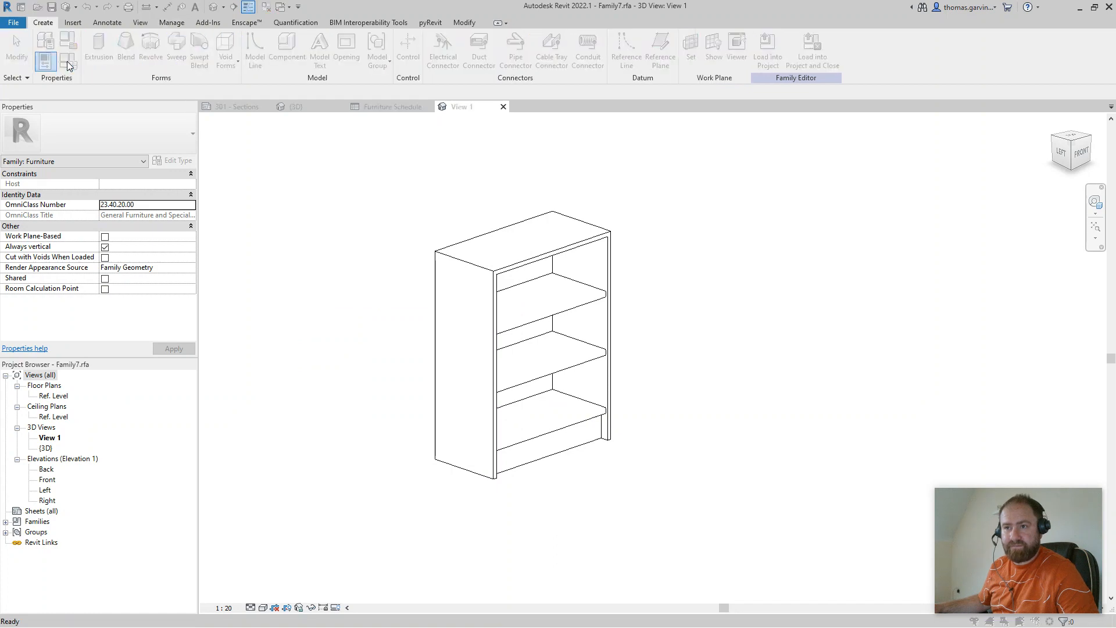
left_click(68, 62)
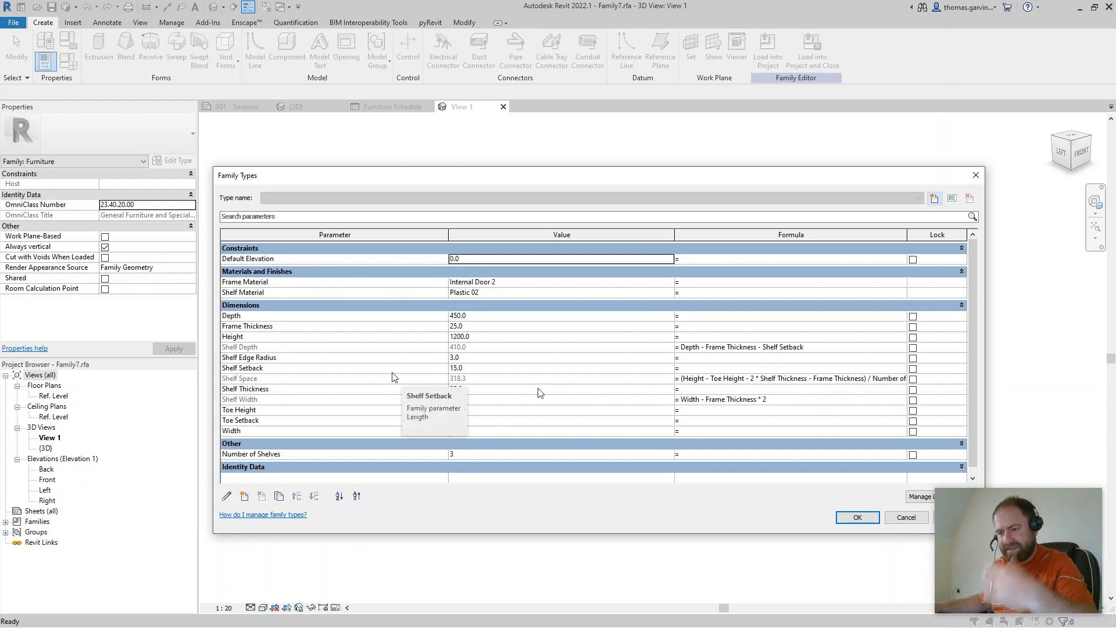
left_click(244, 497)
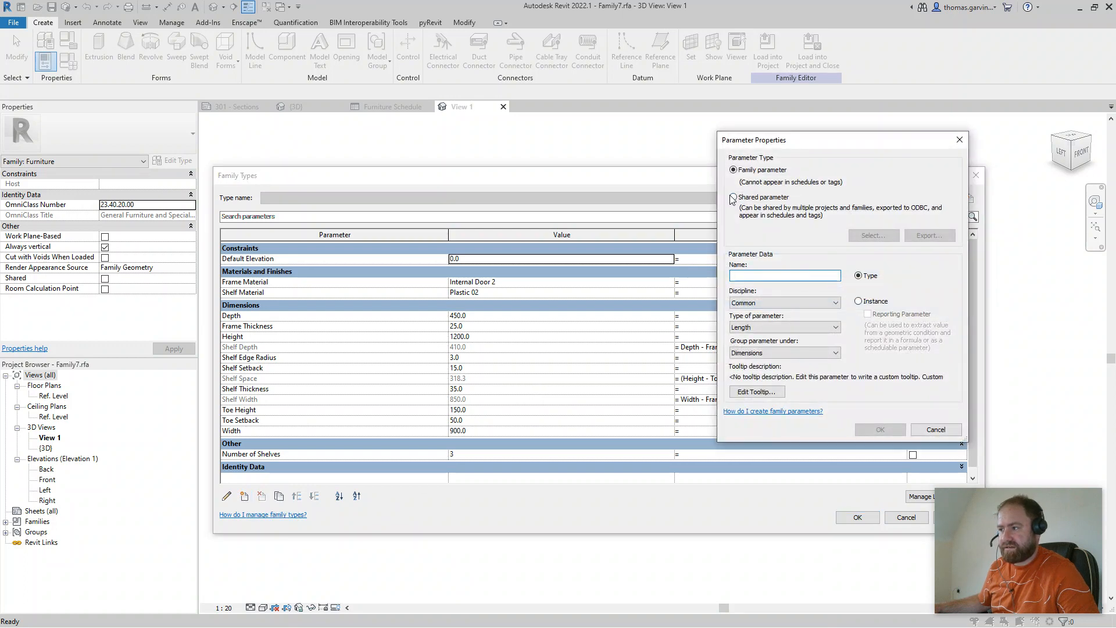
left_click(733, 197)
left_click(871, 236)
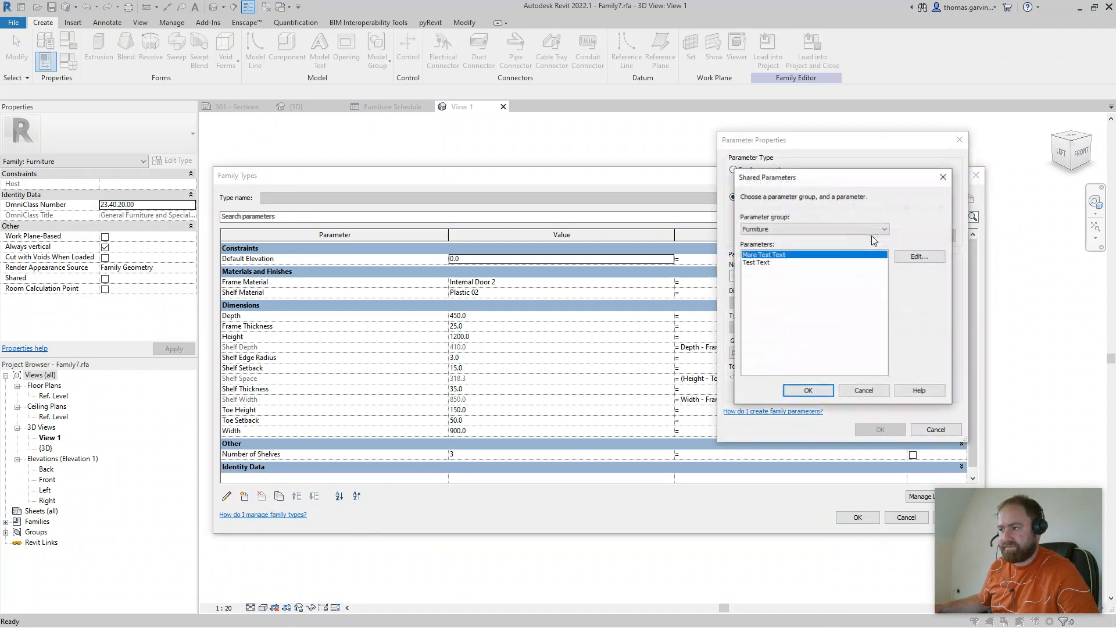
left_click(786, 228)
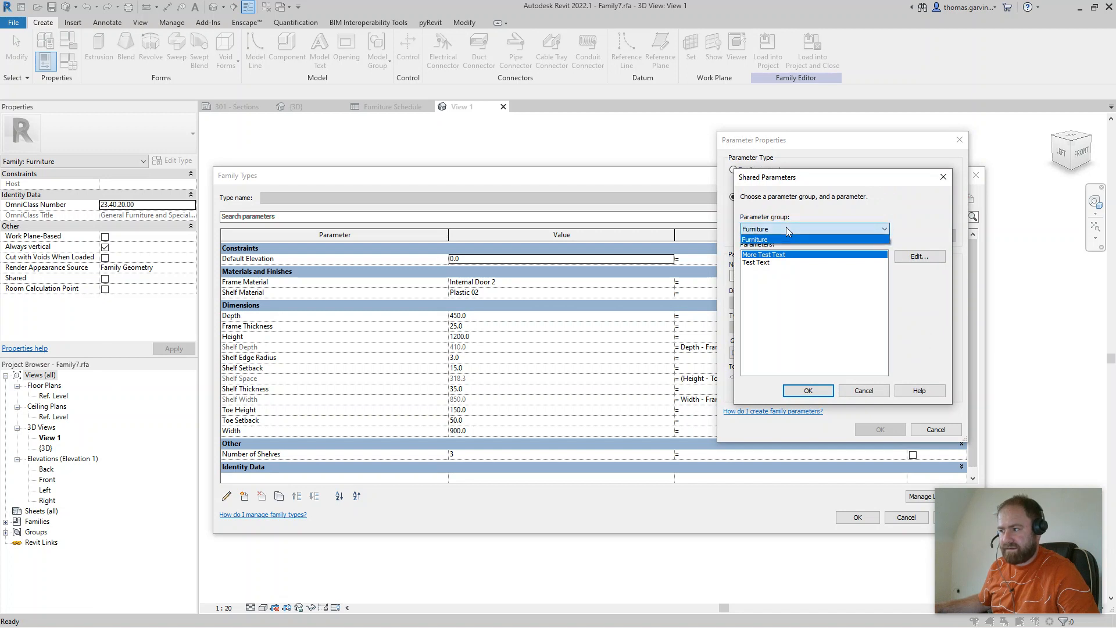
left_click(786, 229)
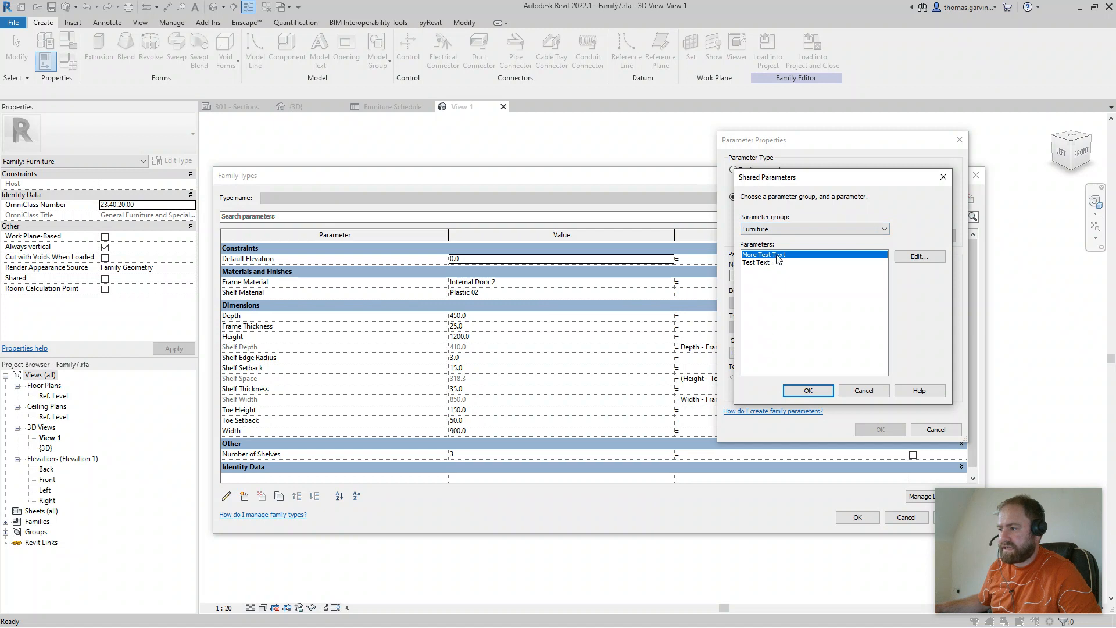
left_click(808, 391)
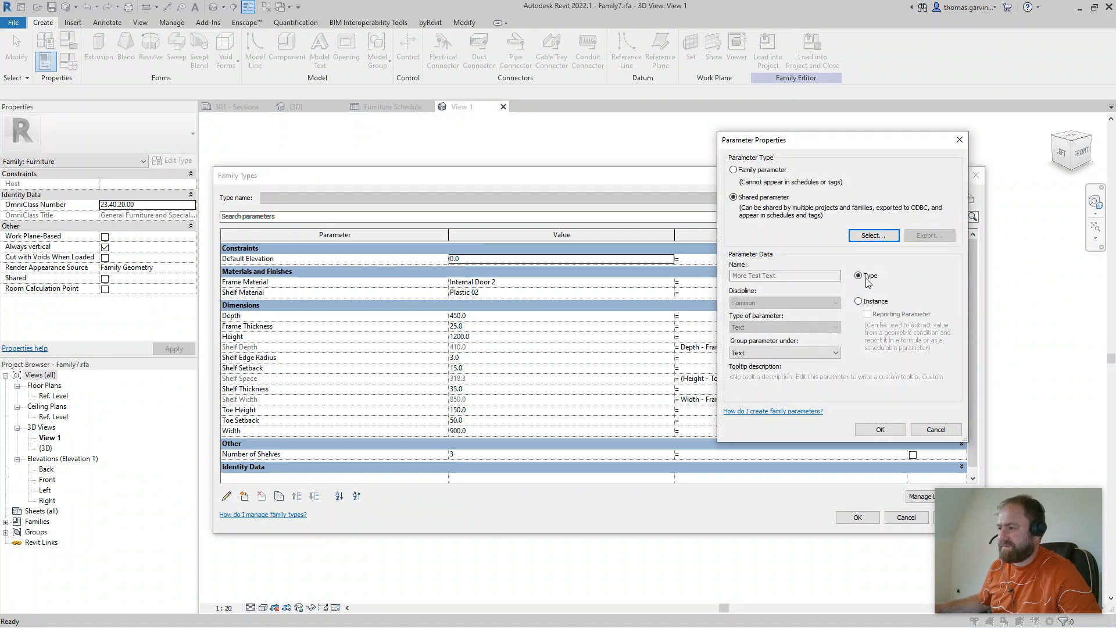
left_click(879, 430)
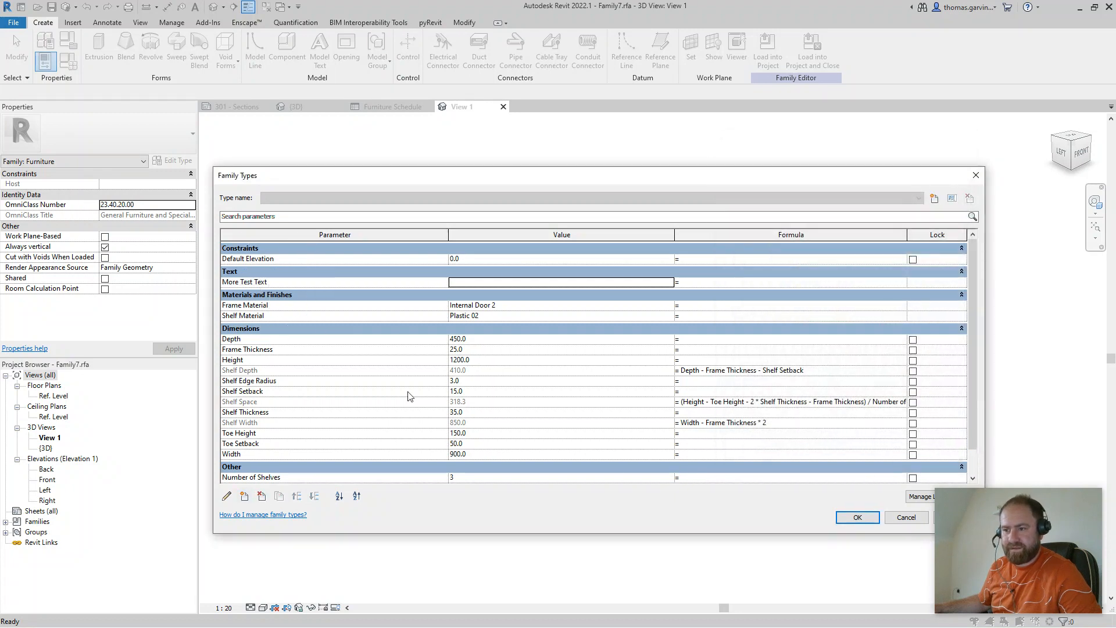
left_click(852, 517)
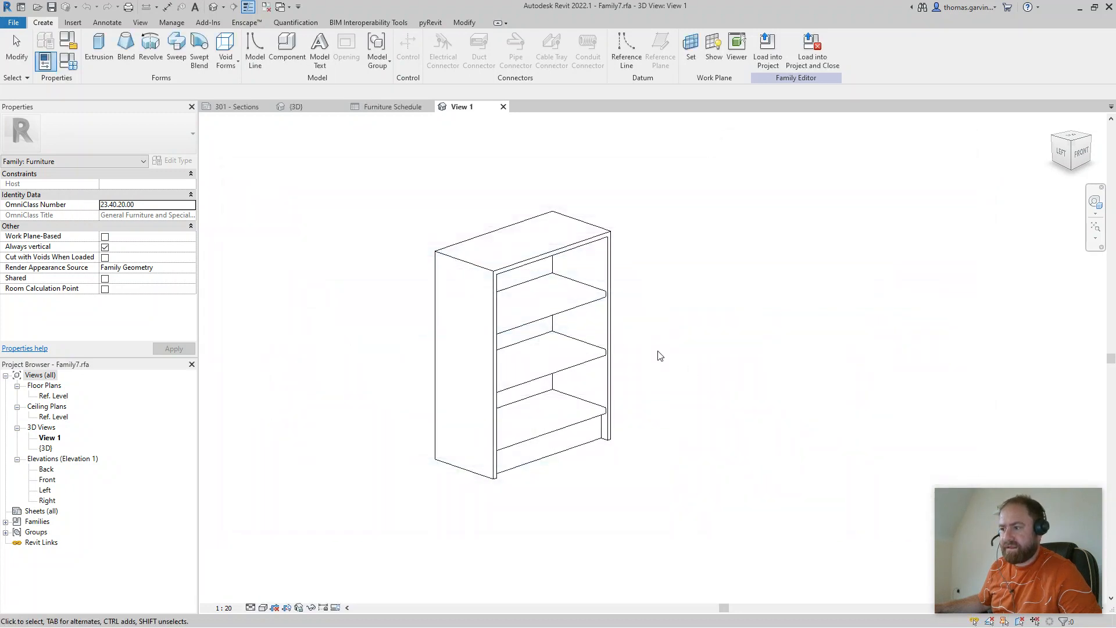
Step: Load the bookcase family into the project and close it without saving, overwriting the existing version and its parameter values
left_click(815, 61)
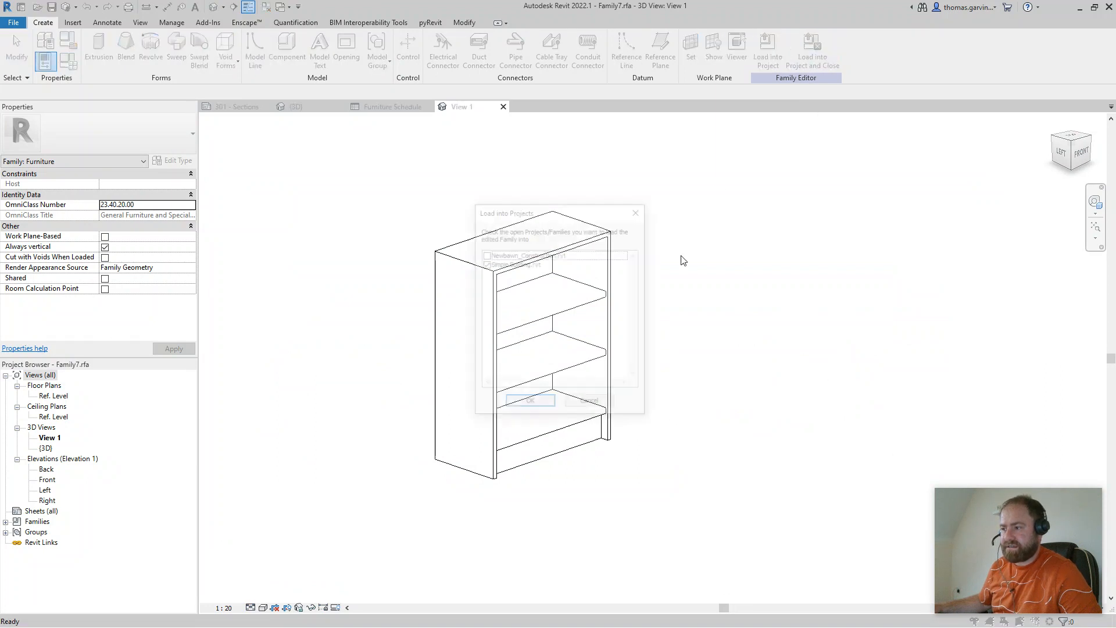
left_click(508, 405)
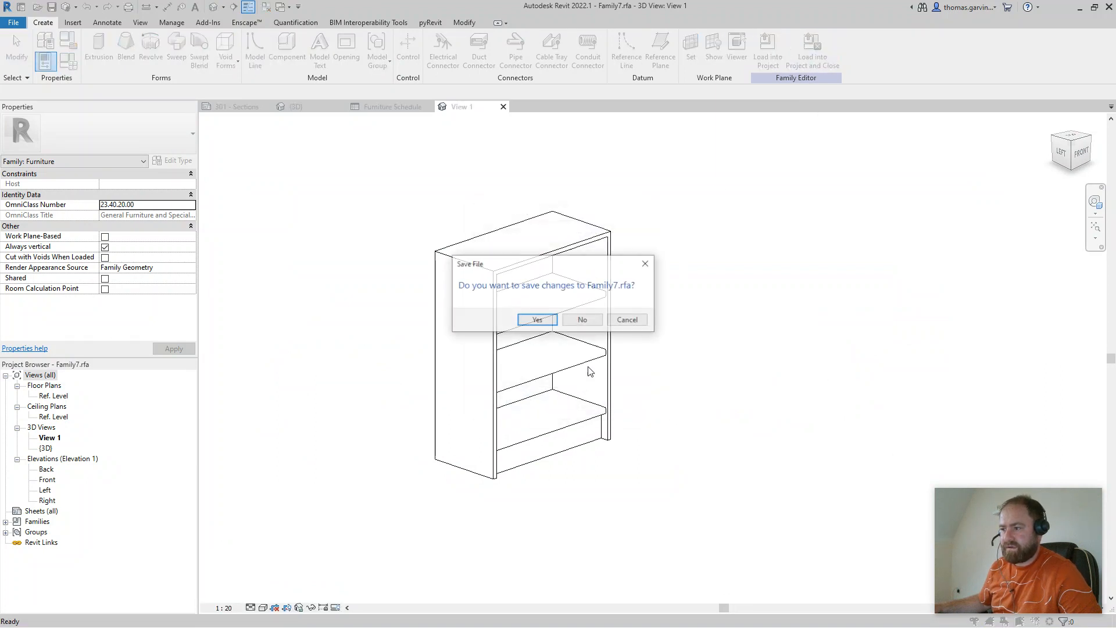
left_click(569, 321)
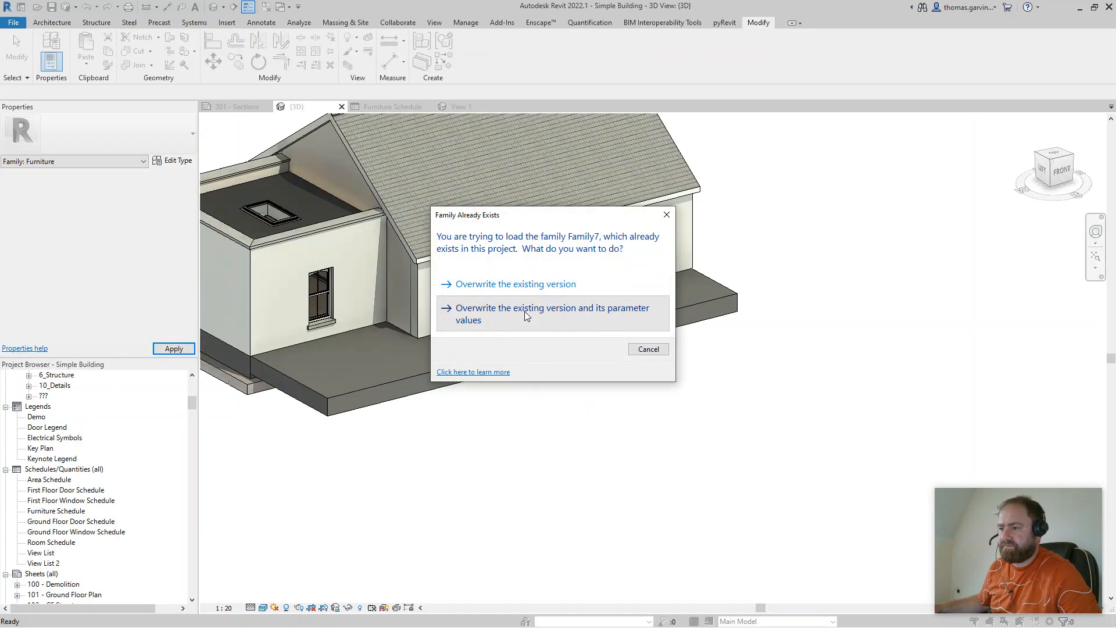
left_click(525, 311)
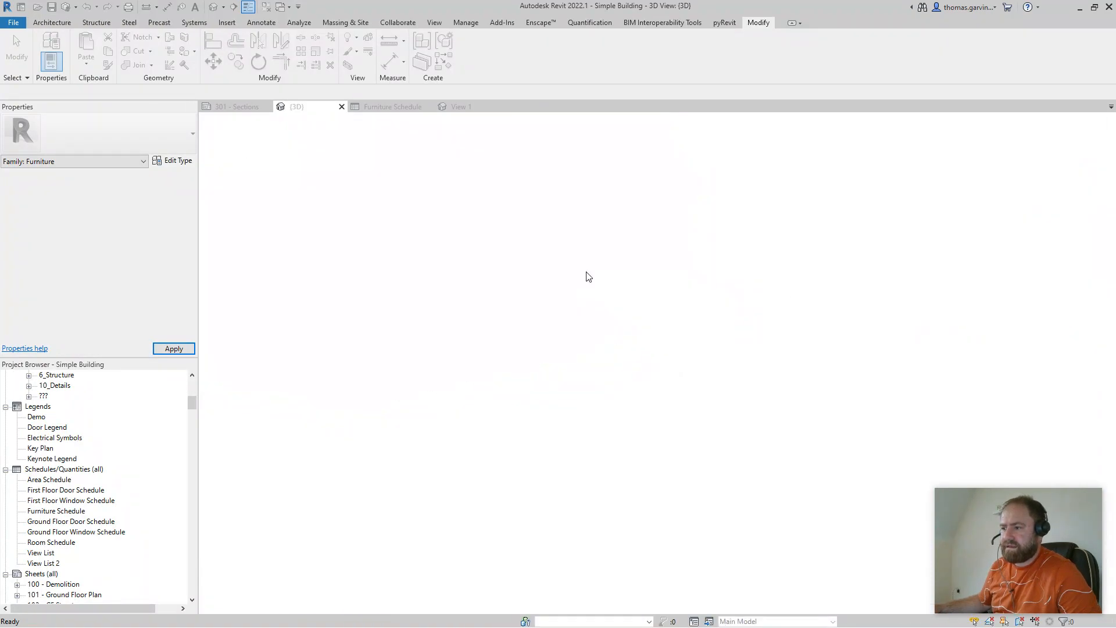
Step: Check the More Test Text parameter in the bookcase's type properties in the 3D view
left_click(556, 288)
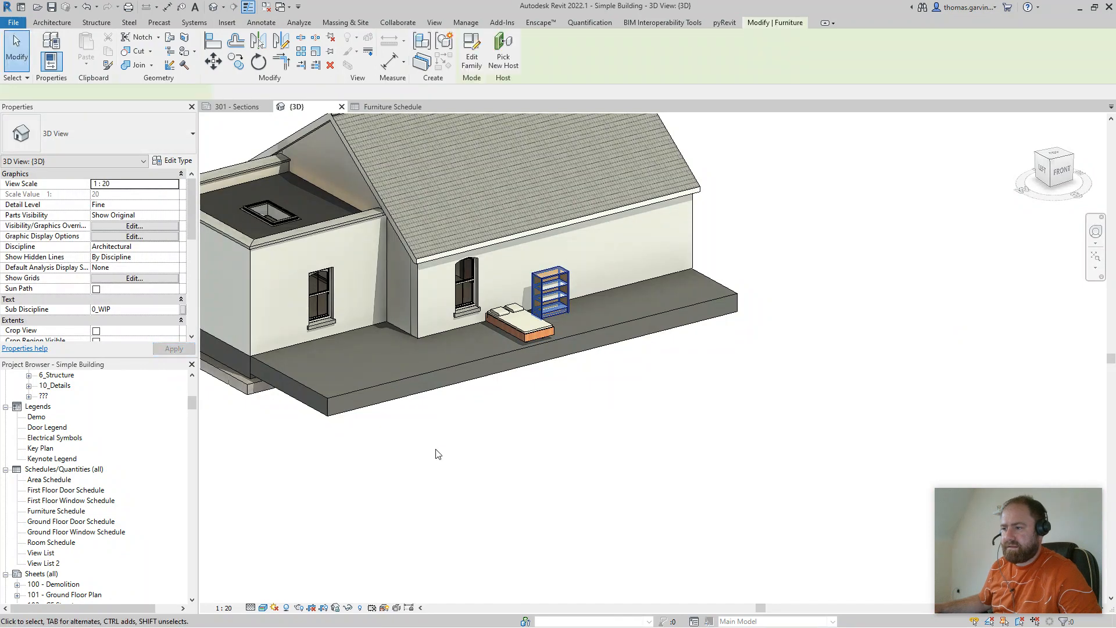
left_click(173, 163)
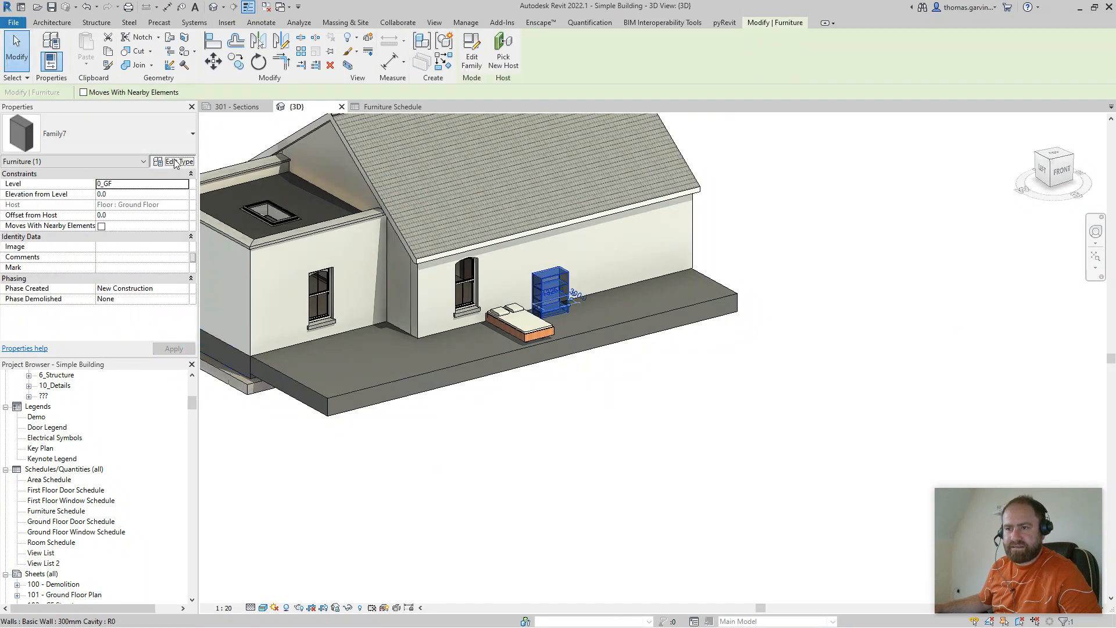
mouse_move(267, 254)
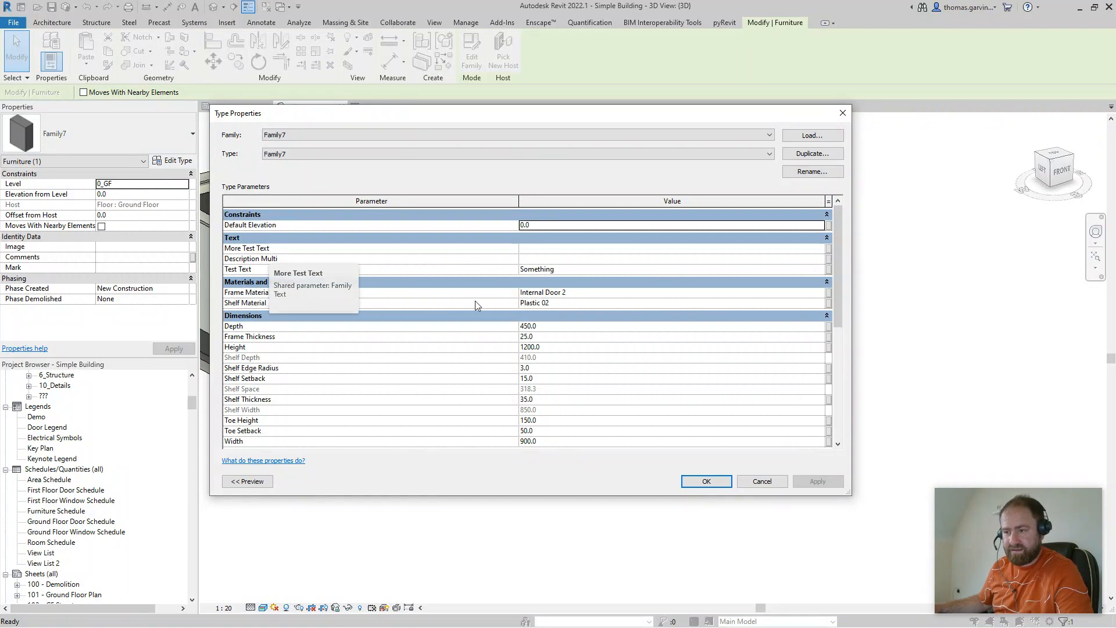
key("Escape")
Step: Inspect the text parameters in the bed's type properties for comparison with the bookcase
left_click(548, 333)
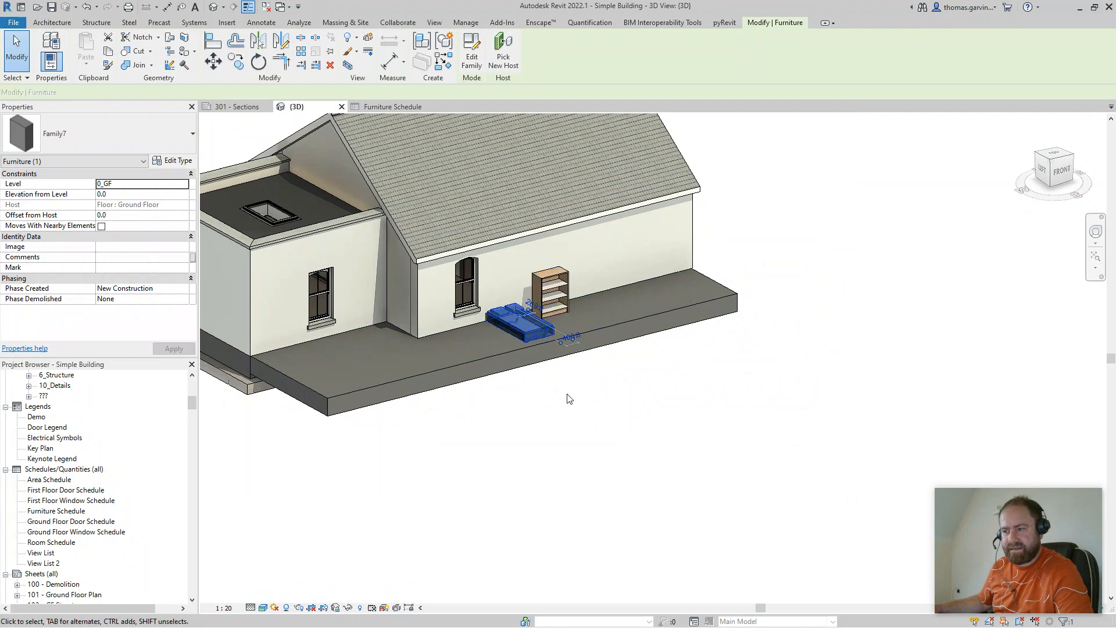
left_click(172, 161)
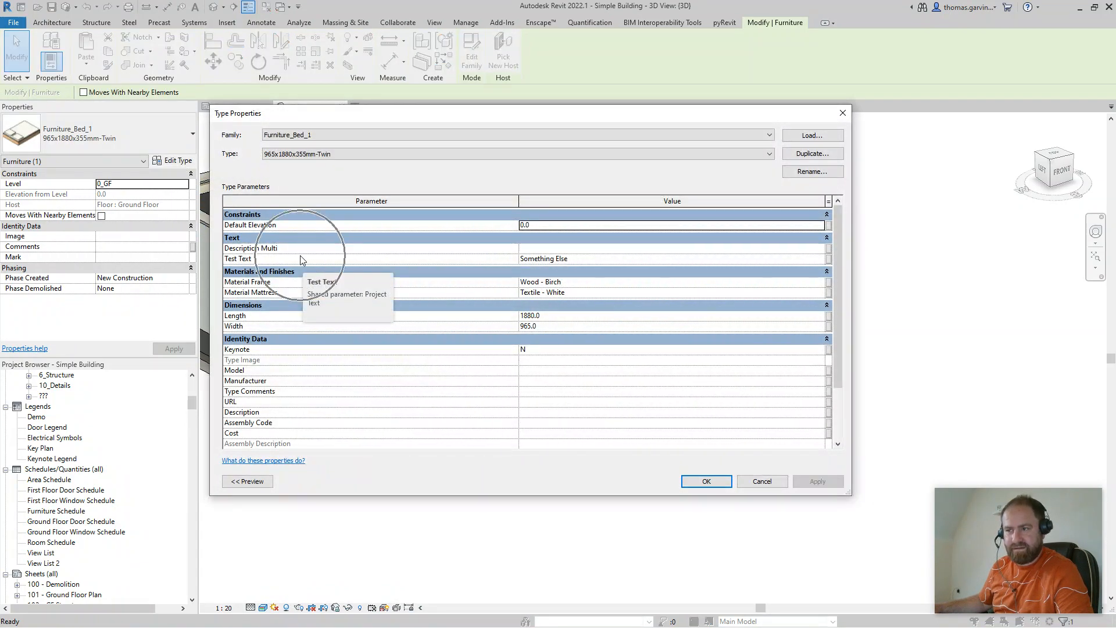
key("Escape")
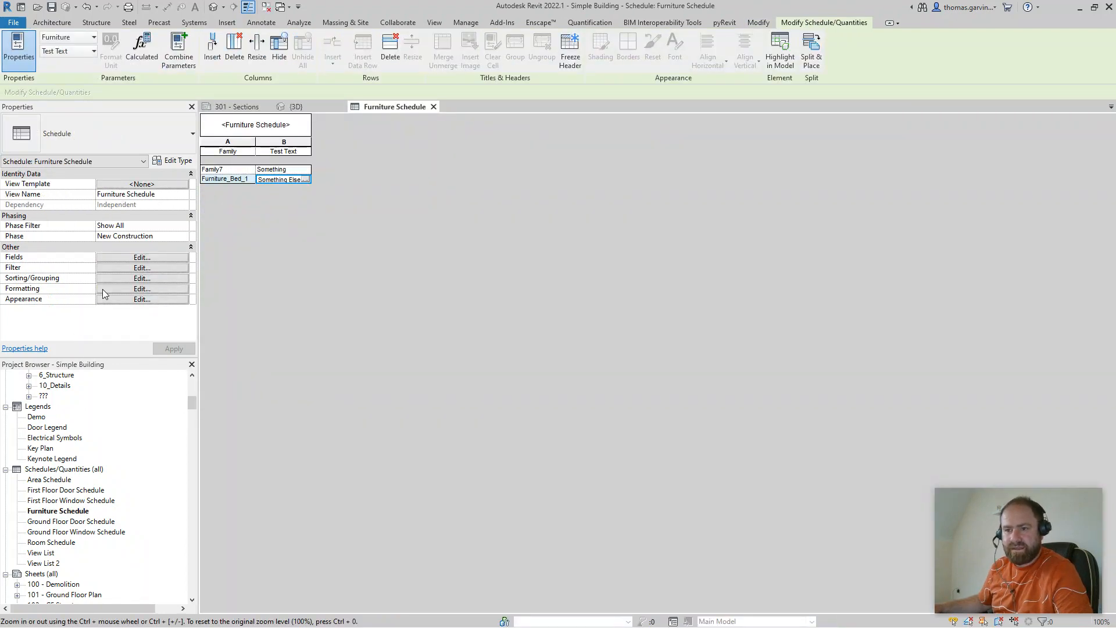
Step: Add the More Test Text field to the Furniture Schedule after Test Text
left_click(109, 256)
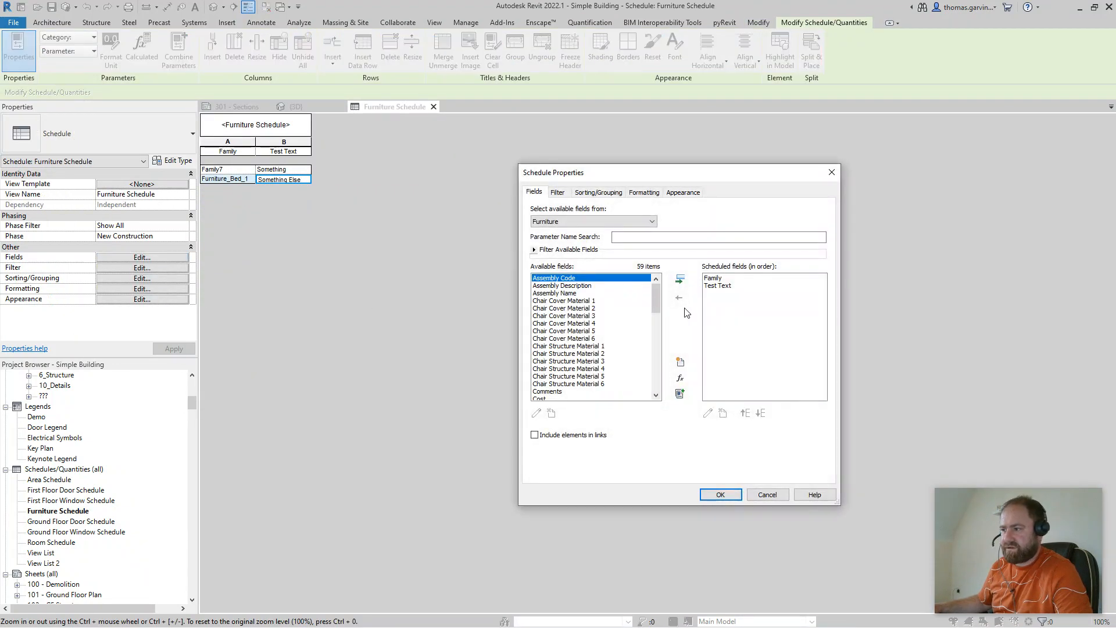
left_click_drag(659, 293, 659, 342)
left_click(547, 300)
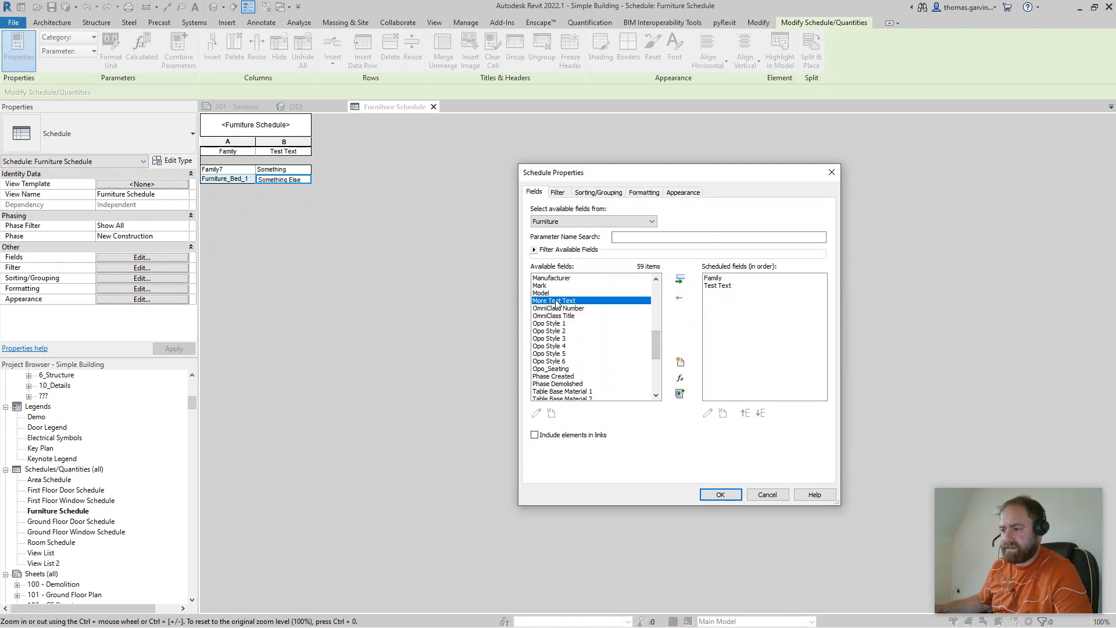
left_click(679, 280)
left_click(726, 493)
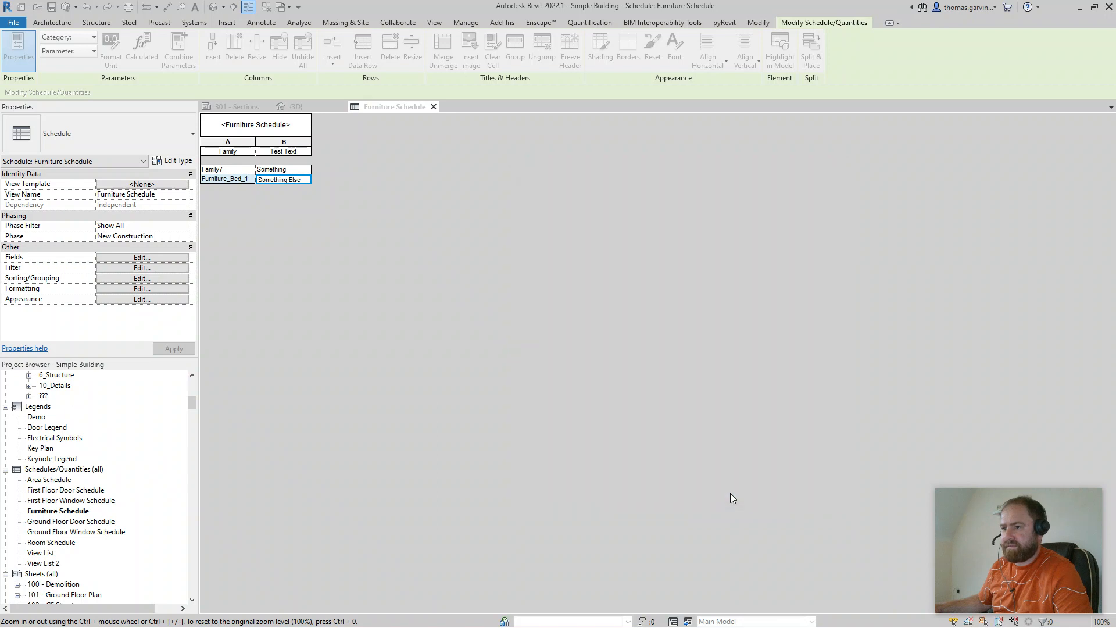
Step: Enter Stuff as the bookcase's More Test Text value in the Furniture Schedule, then try the bed's cell in the same column
left_click(336, 170)
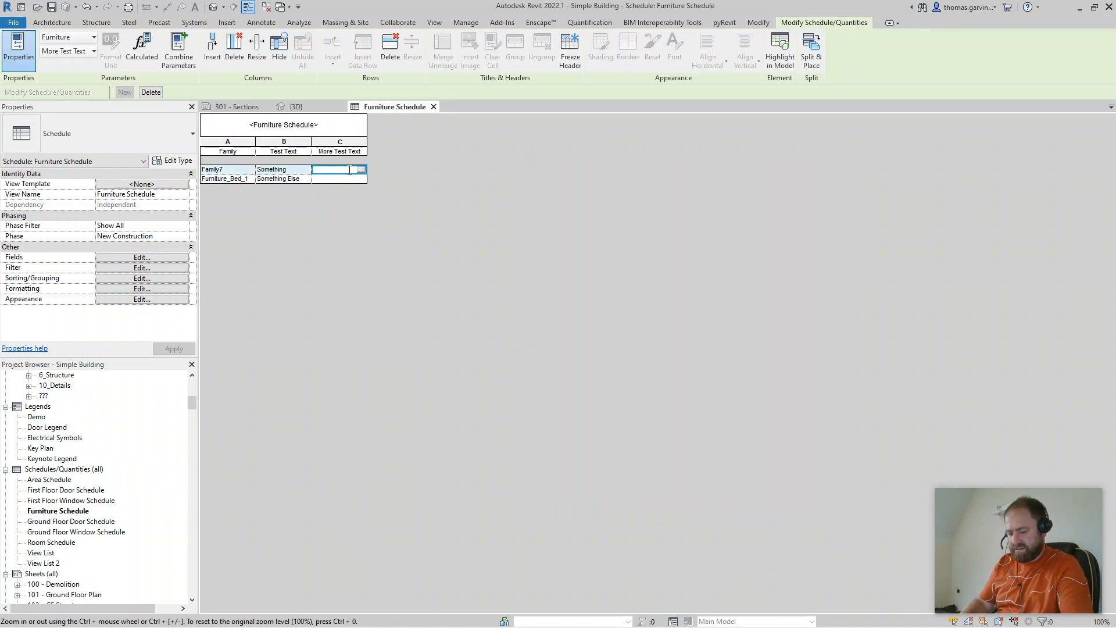
type("Stuff")
key("Return")
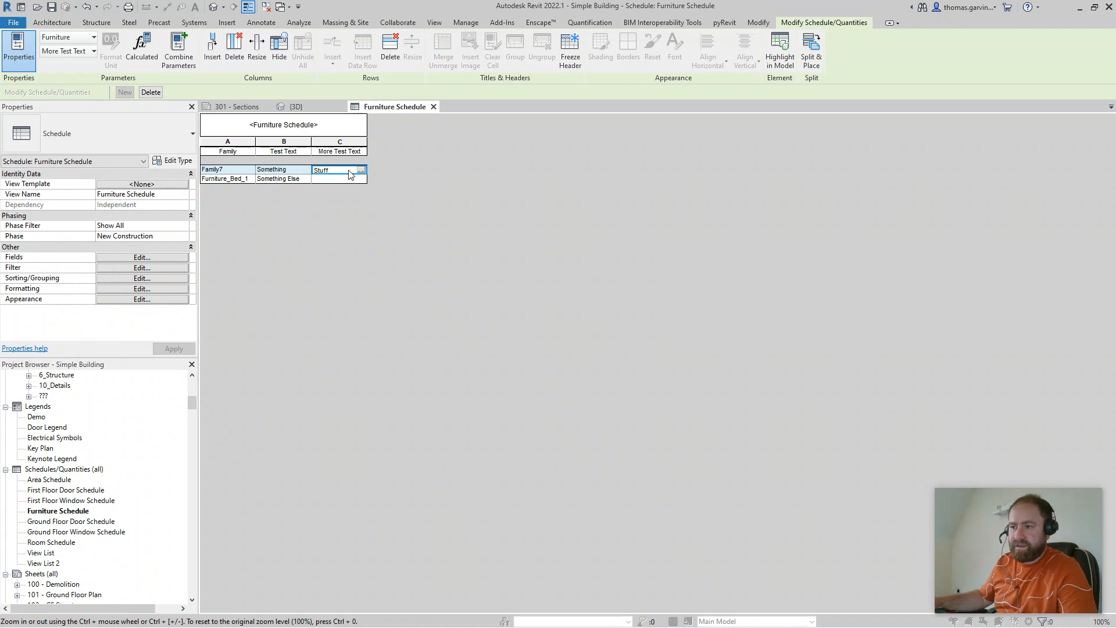
left_click(595, 336)
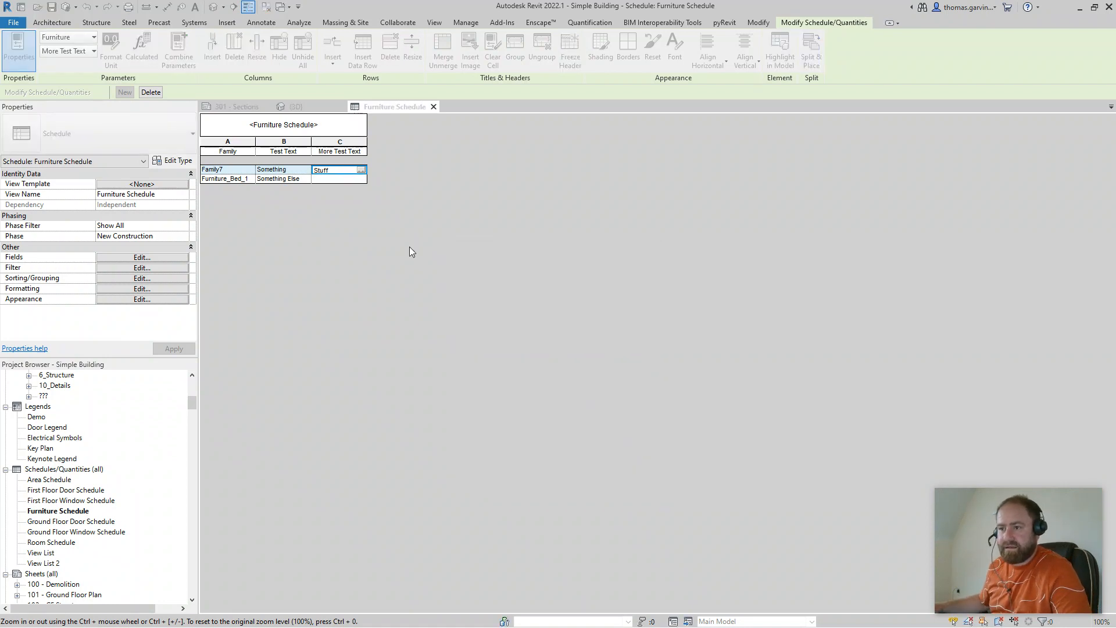
left_click(345, 180)
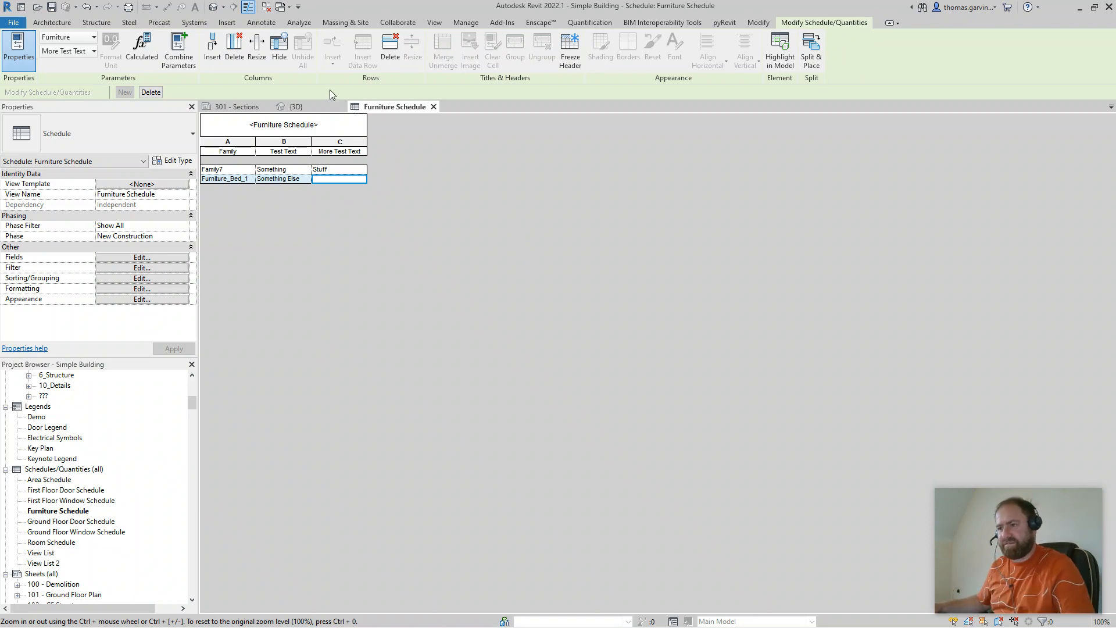
Step: Start a new project parameter from the 3D view and assign it to the Furniture category
left_click(295, 108)
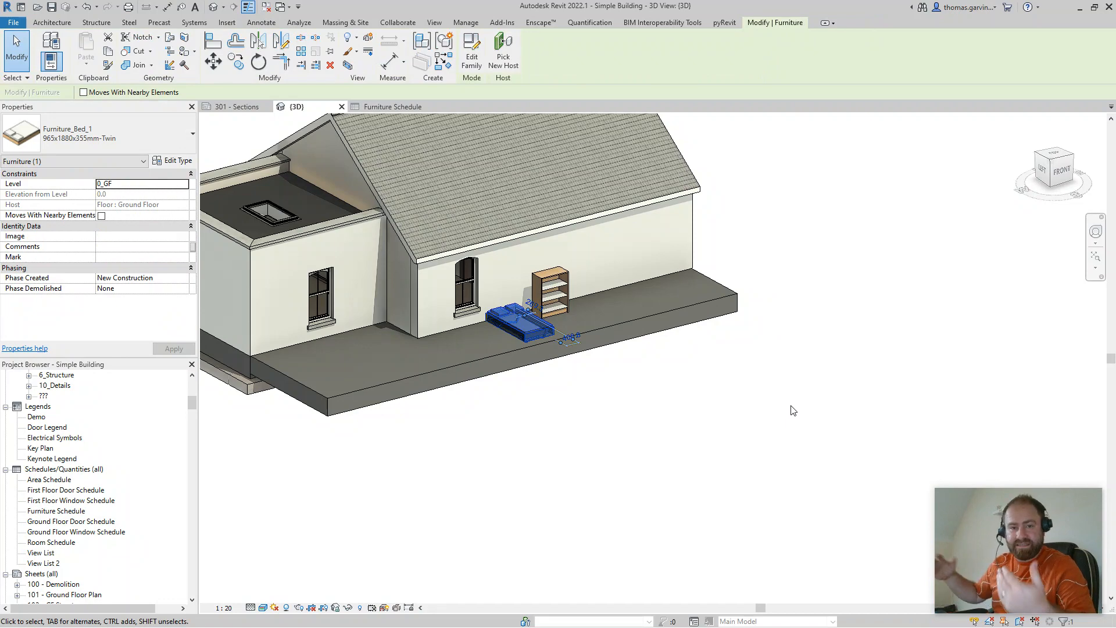
middle_click_drag(796, 412, 811, 476)
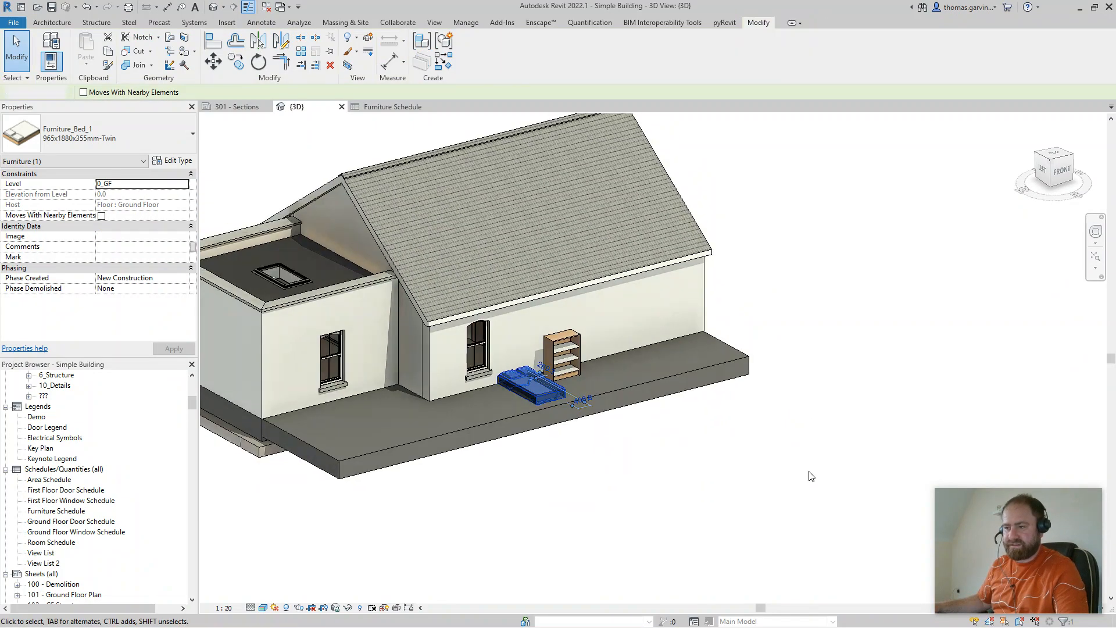
left_click(811, 475)
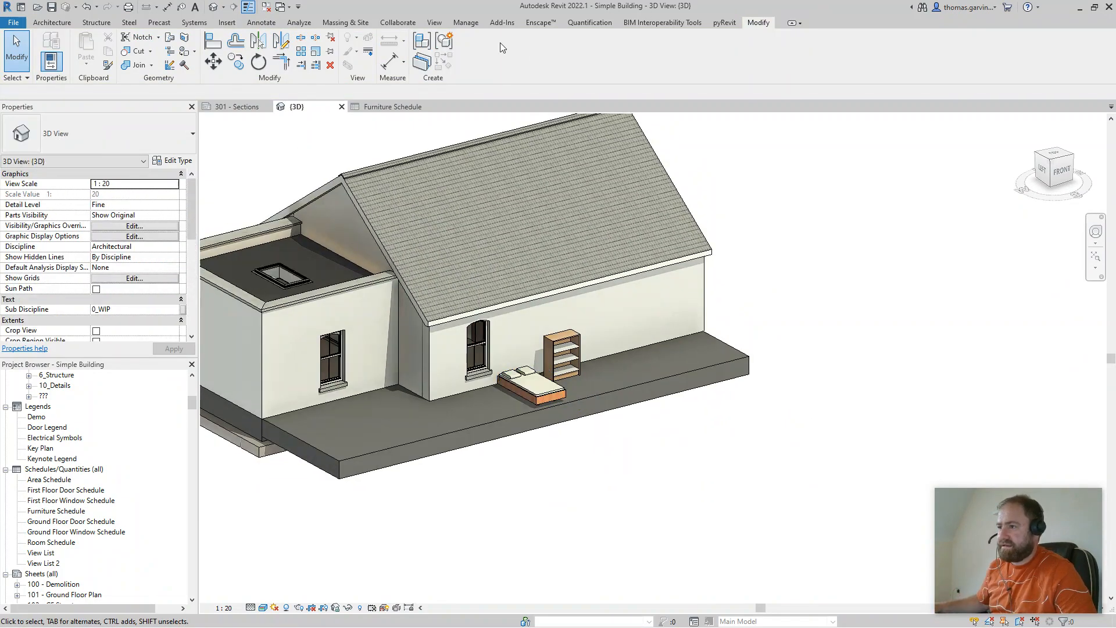
left_click(466, 23)
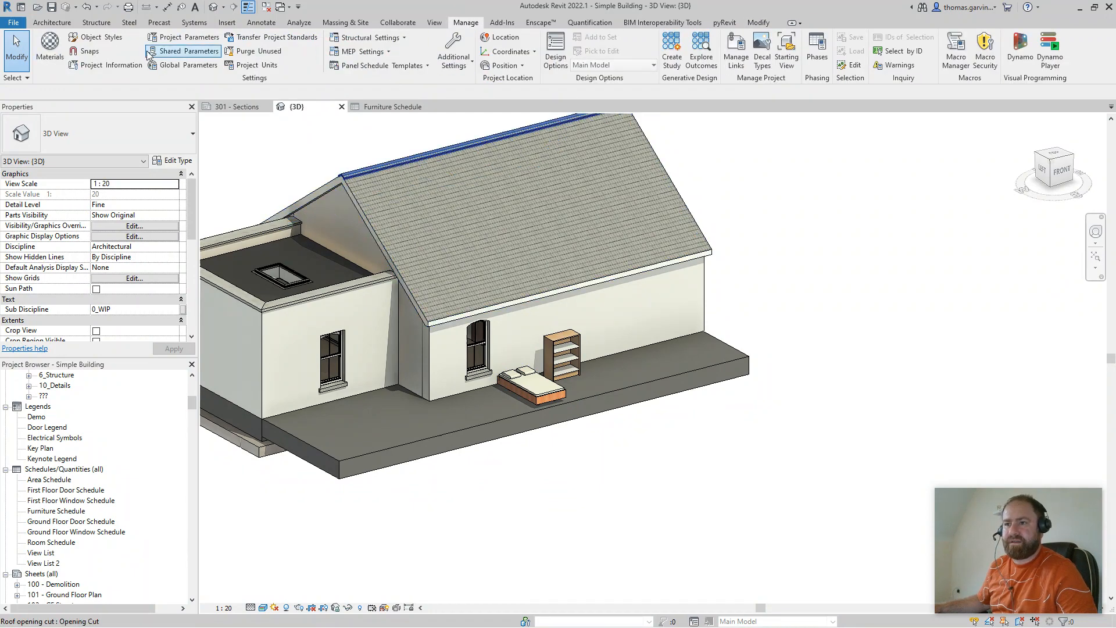
left_click(175, 39)
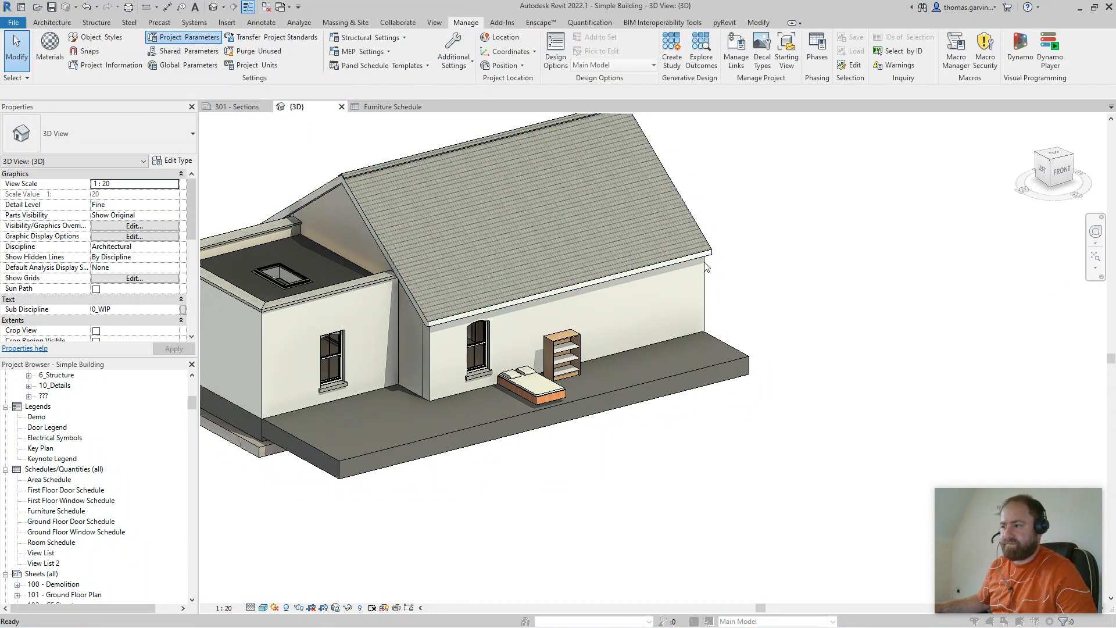
left_click(610, 283)
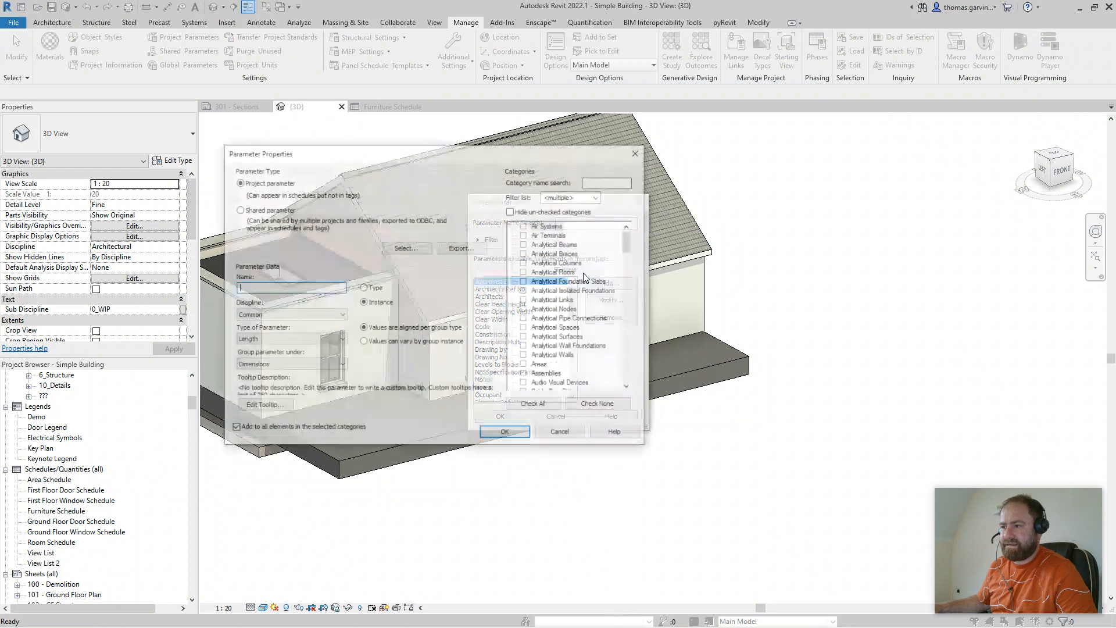
left_click_drag(629, 243, 629, 292)
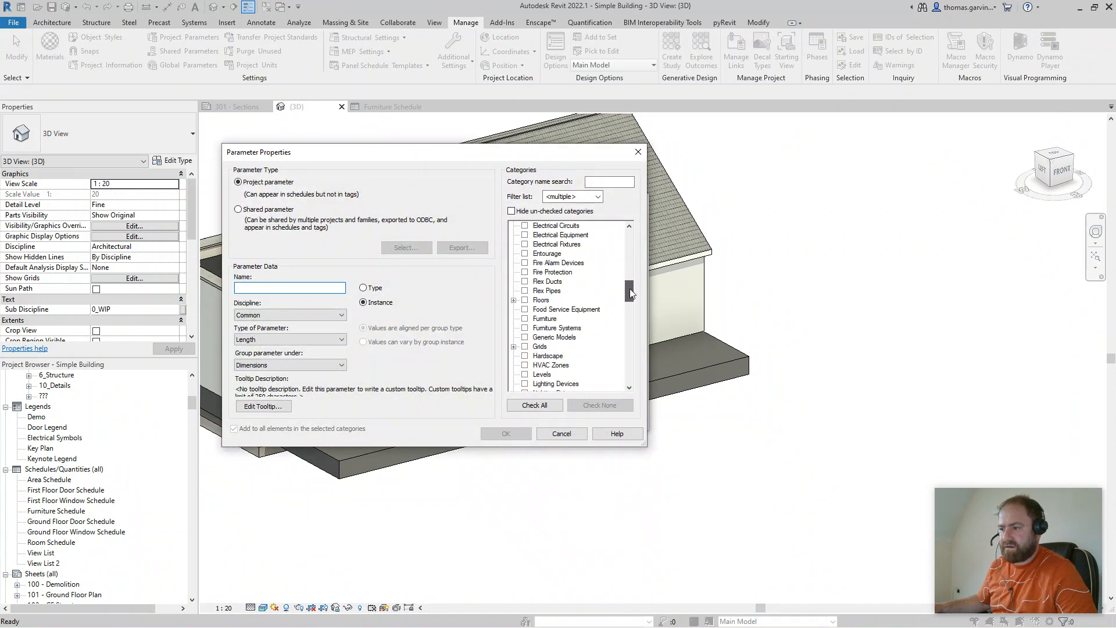
left_click(526, 319)
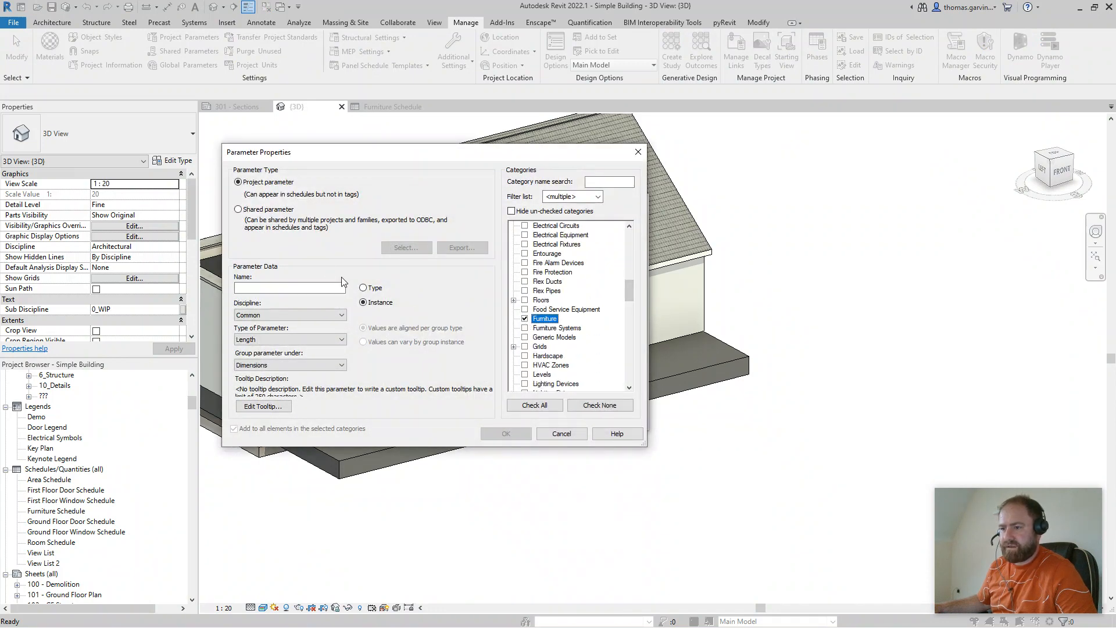
Step: Make the new project parameter a shared one, choose More Test Text from the Furniture group, and add it to the project
left_click(259, 210)
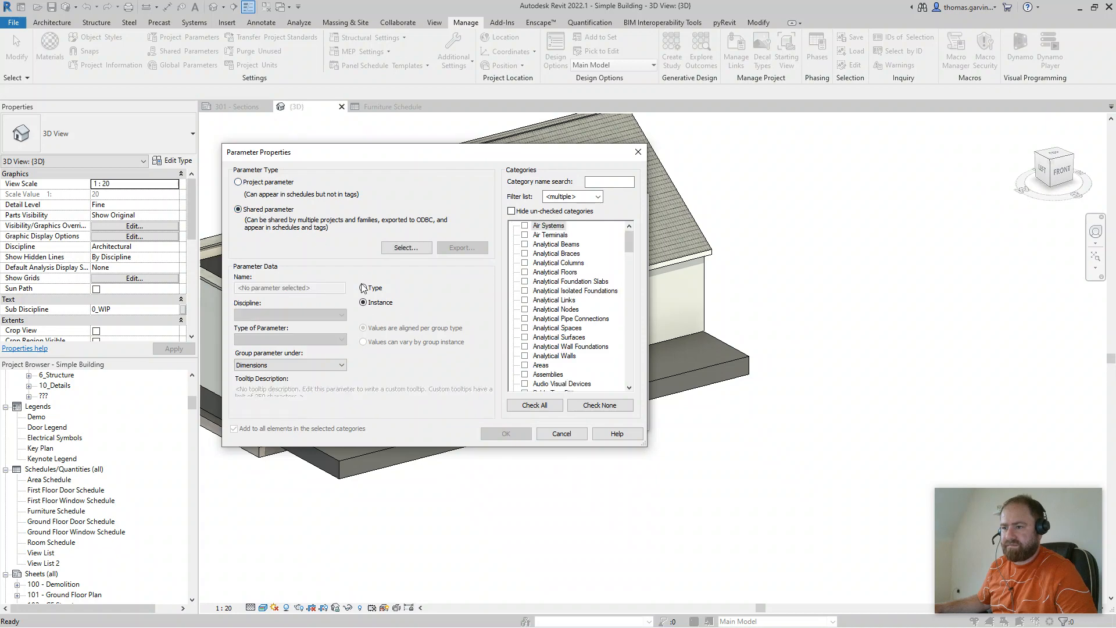
left_click(405, 248)
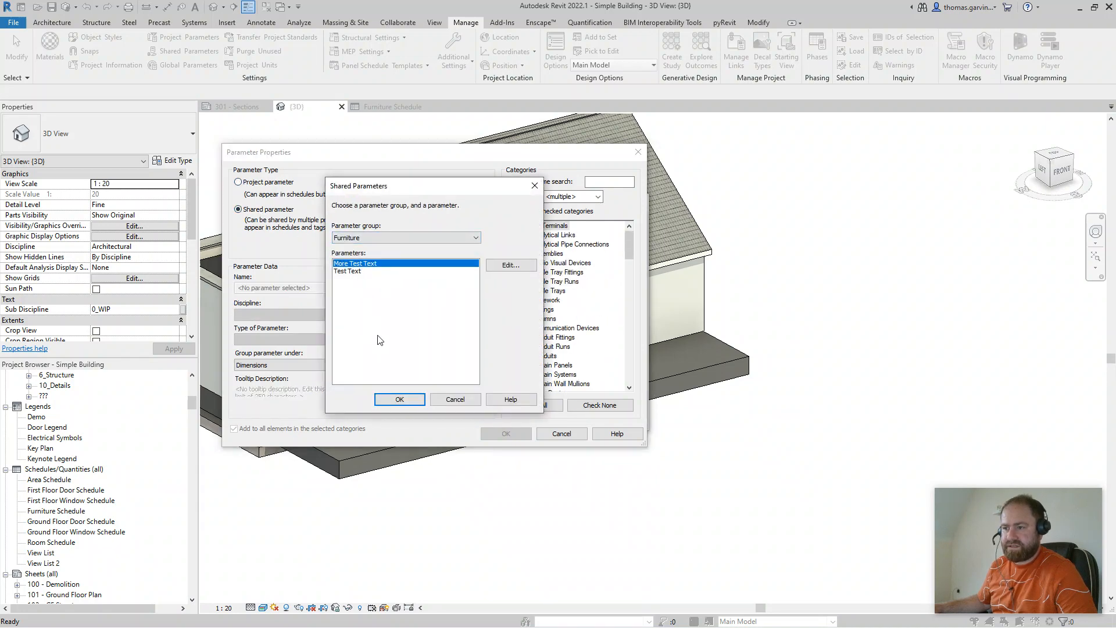
left_click(397, 399)
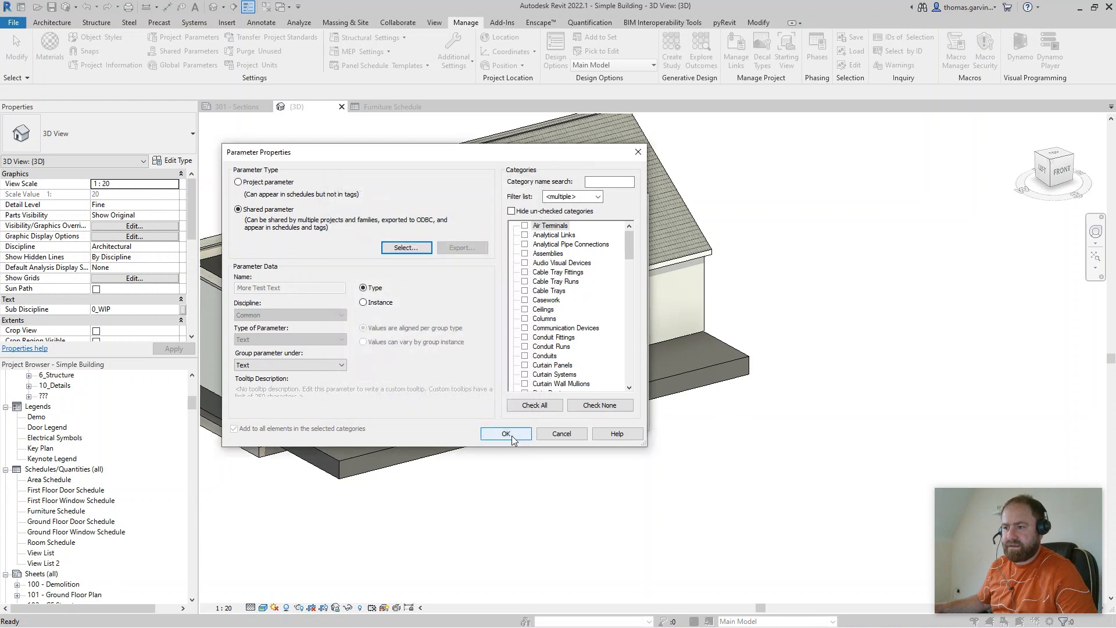
left_click(510, 432)
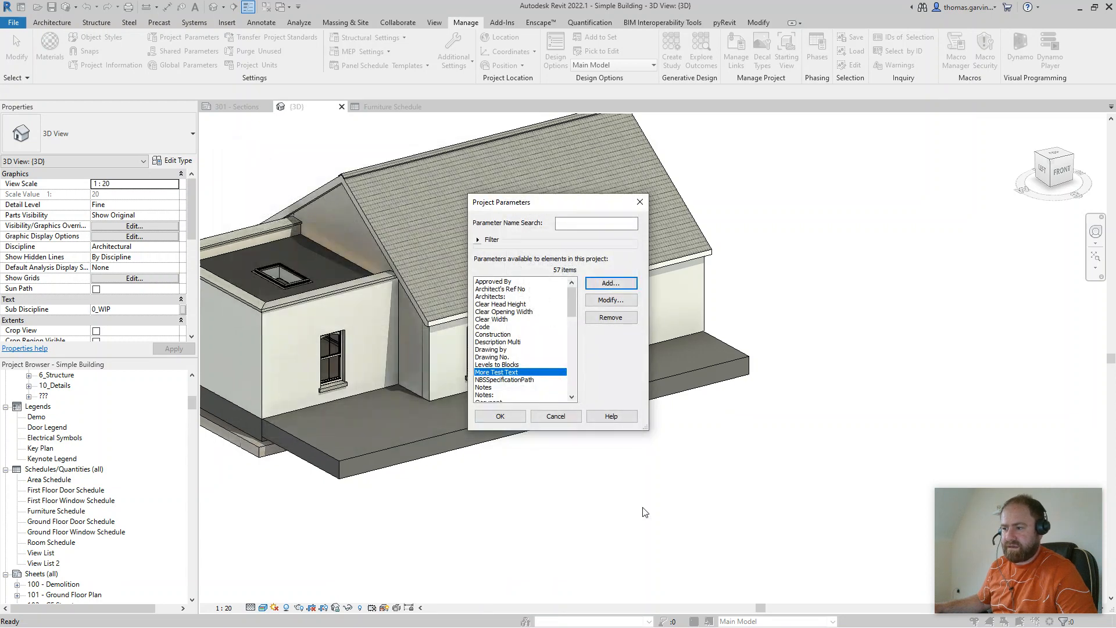
left_click(514, 445)
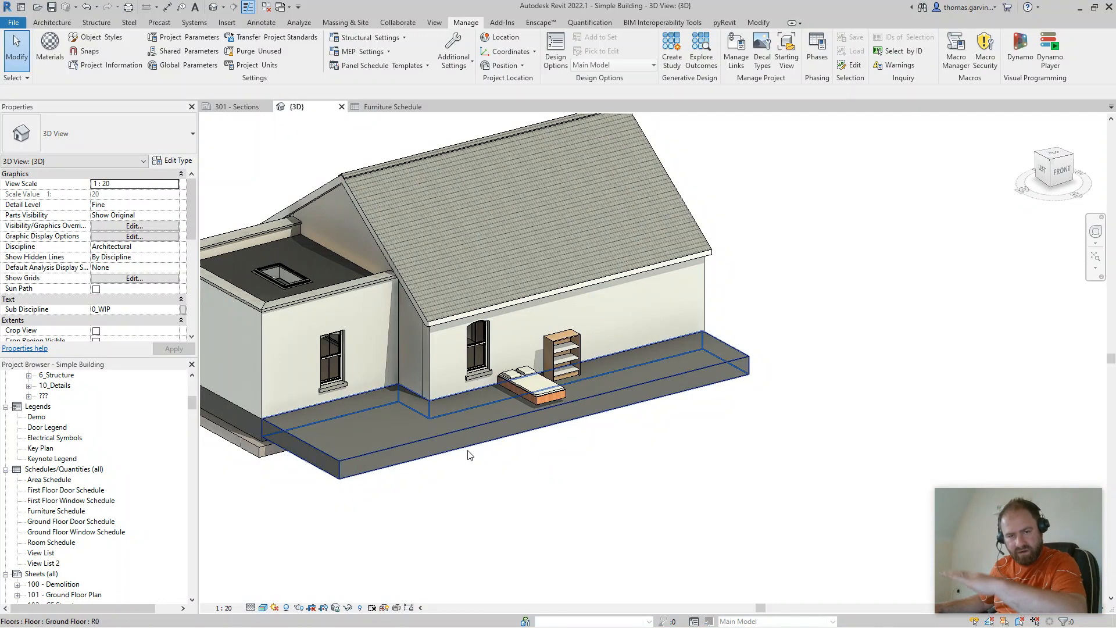
Step: Fill the bed's More Test Text cell in the Furniture Schedule with Stugfgffdbgsnodgfa and apply it to all elements of its type
left_click(383, 109)
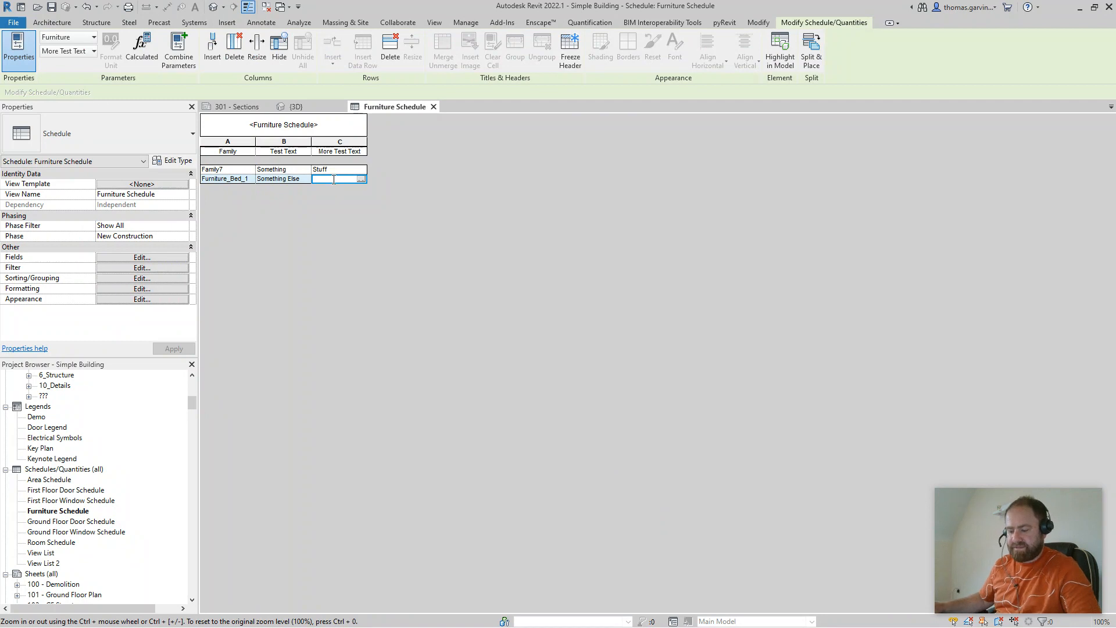
type("S")
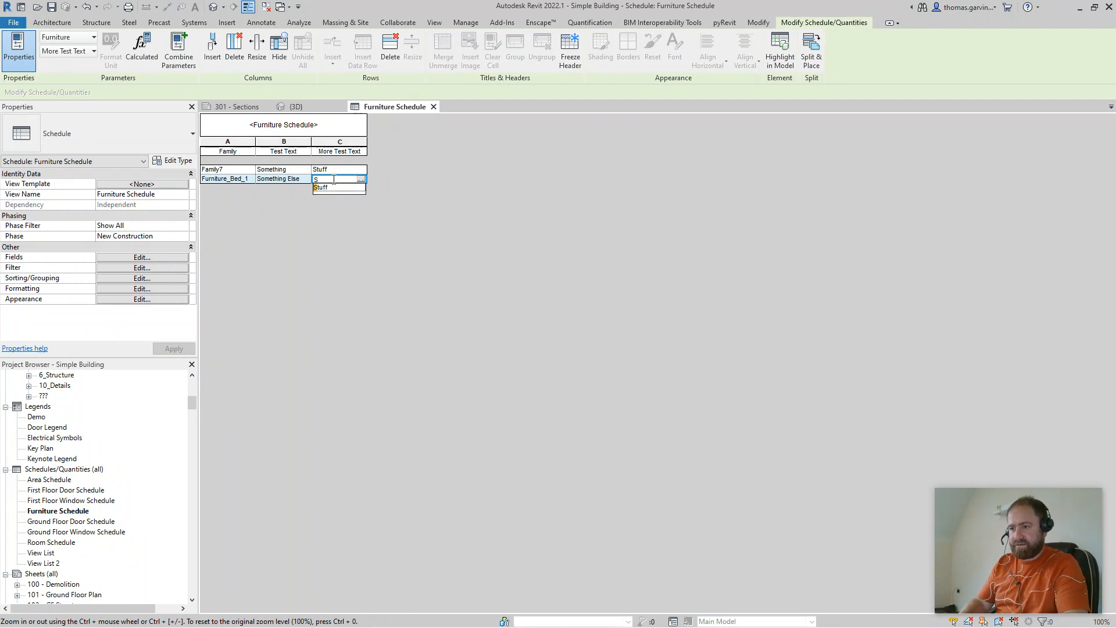
type("tufggffdbgsnodgfa")
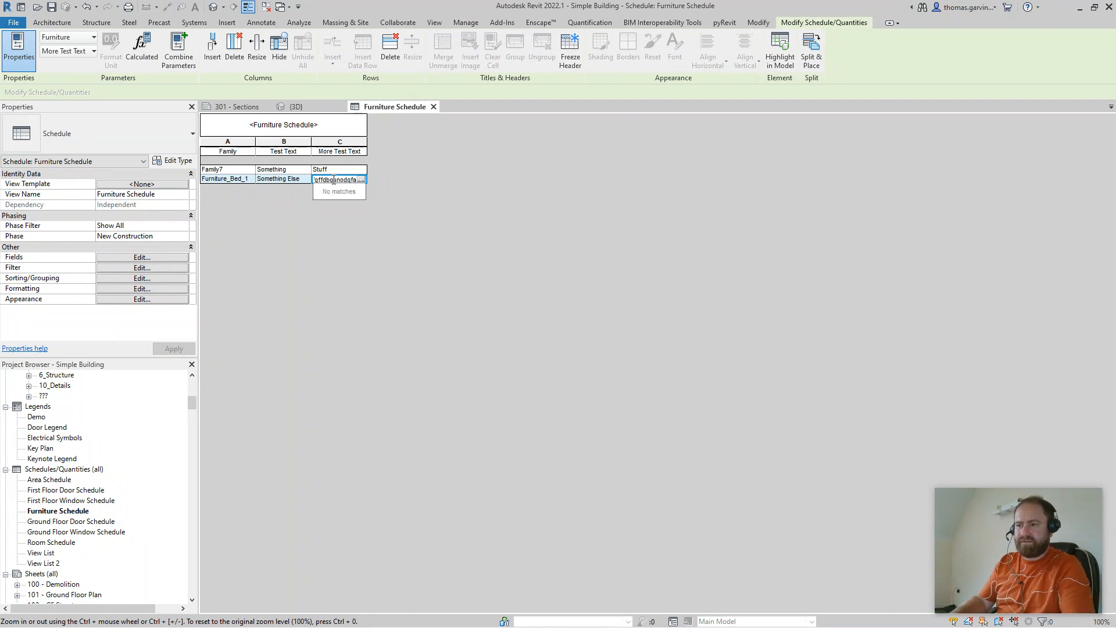
key("Return")
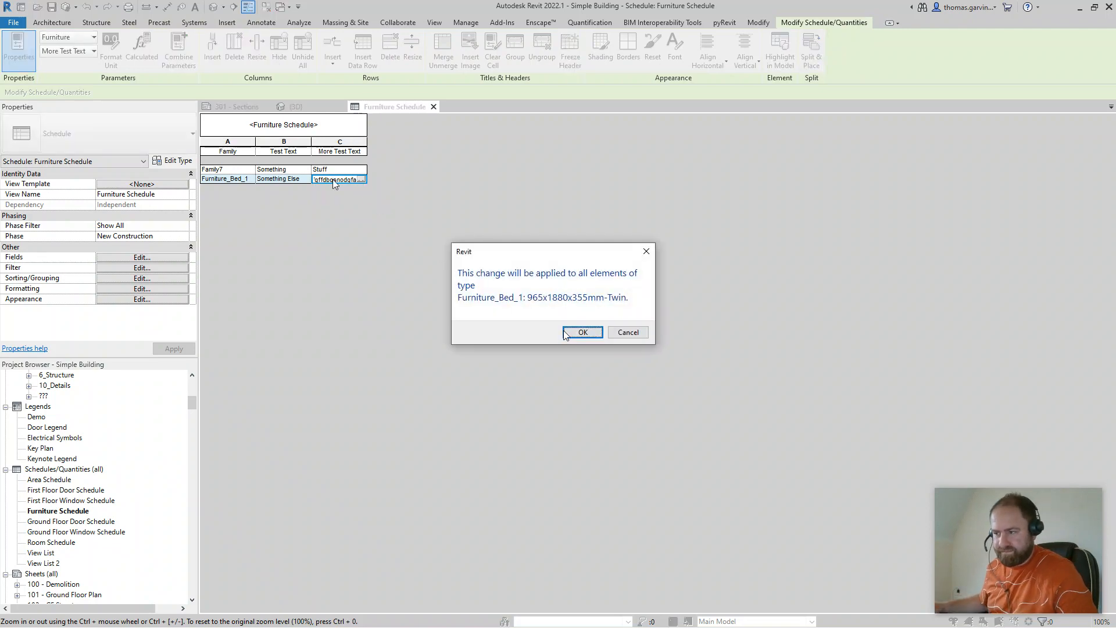
left_click(569, 332)
Step: Inspect the More Test Text parameter in the bed's type properties in the 3D view
left_click(293, 107)
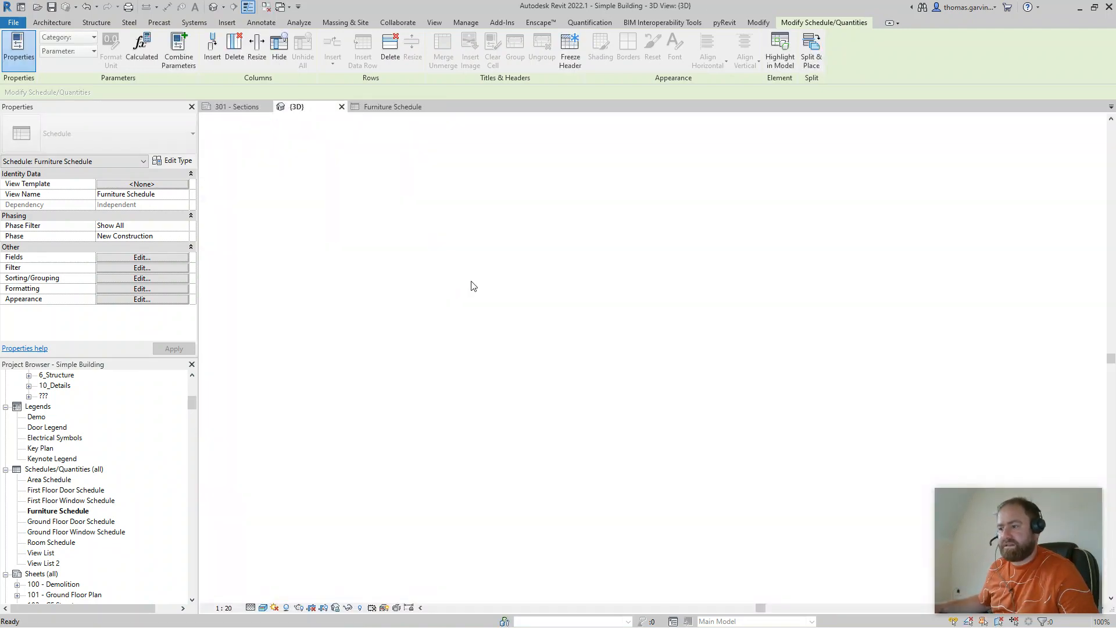
left_click(535, 397)
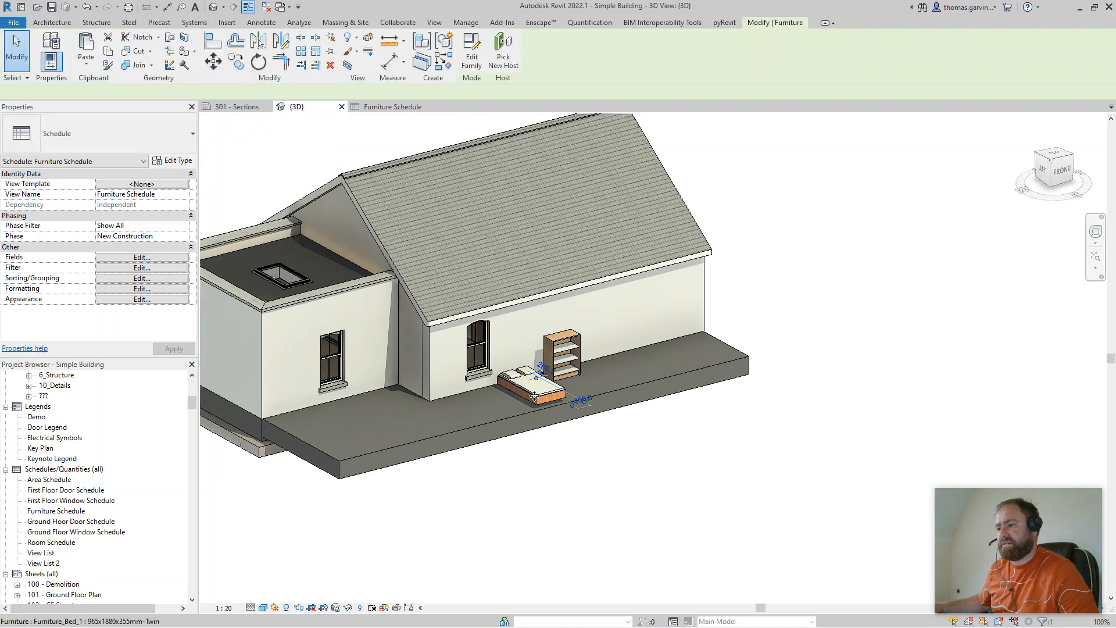
left_click(172, 161)
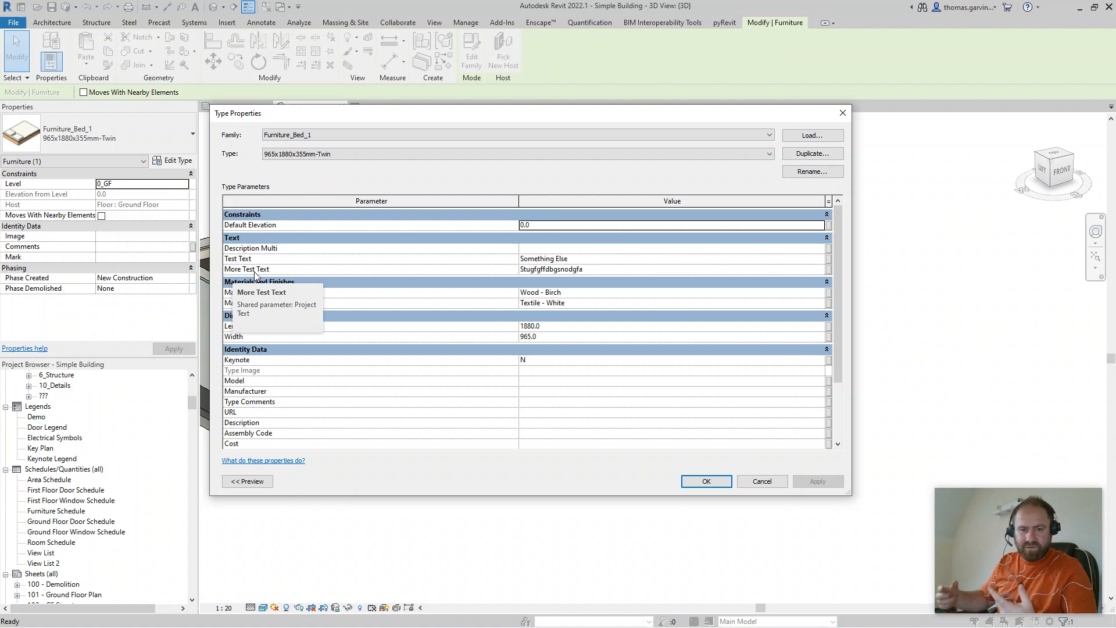
left_click(707, 481)
key("Escape")
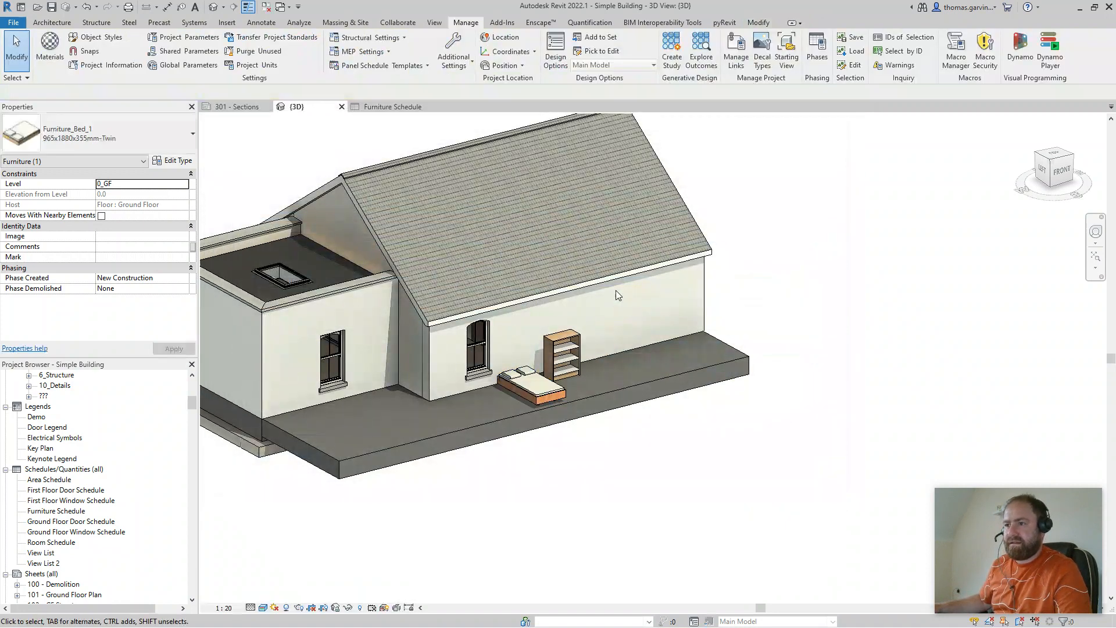
middle_click_drag(503, 393, 642, 434)
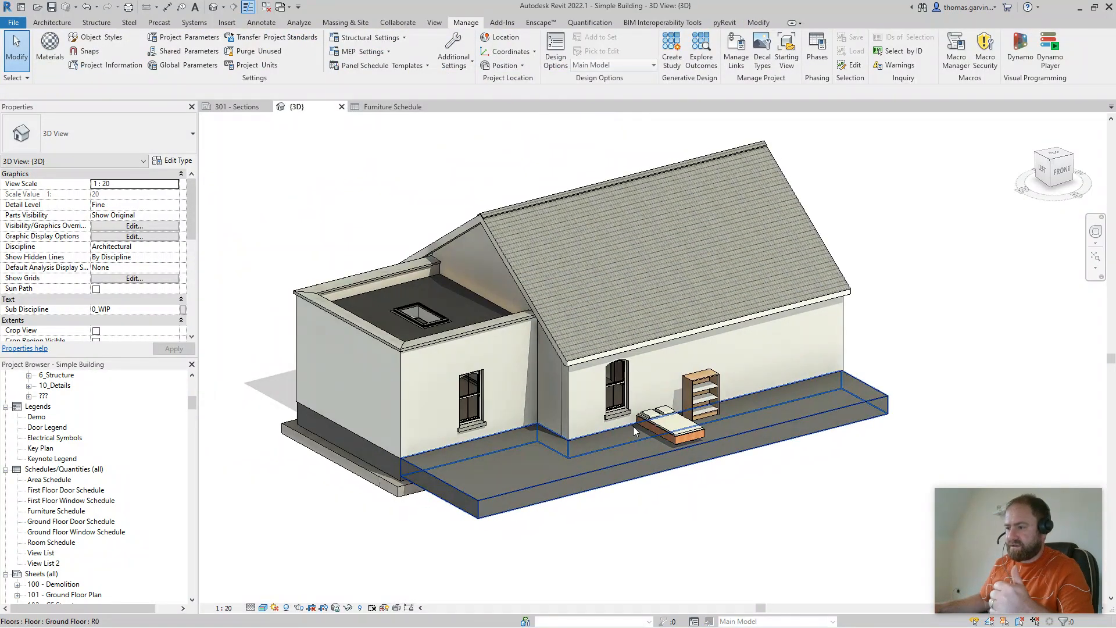
middle_click_drag(590, 533, 591, 484)
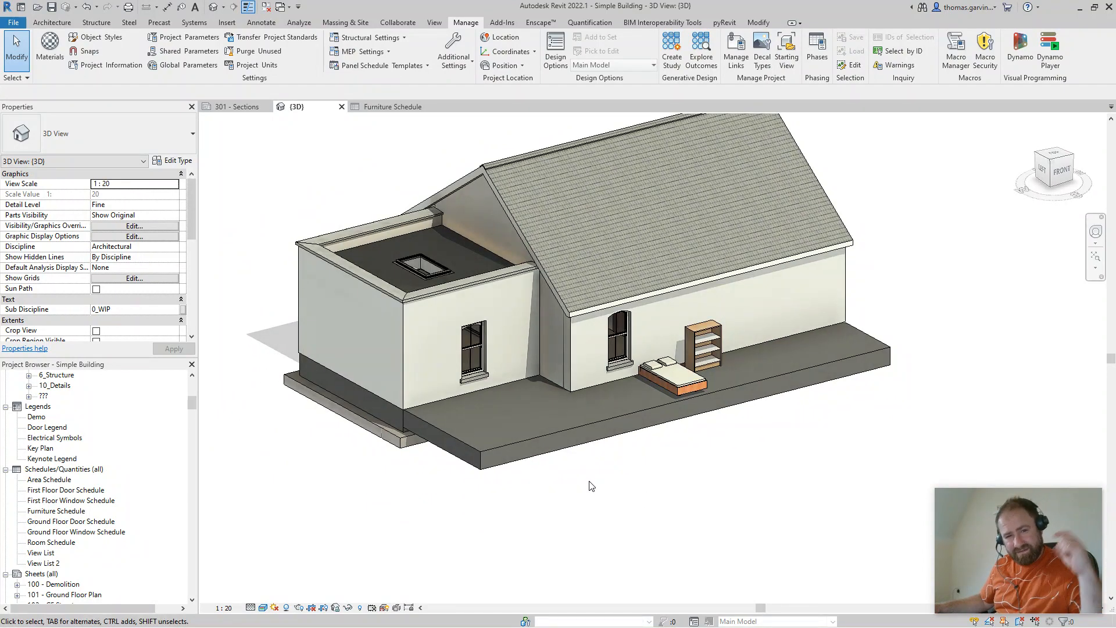